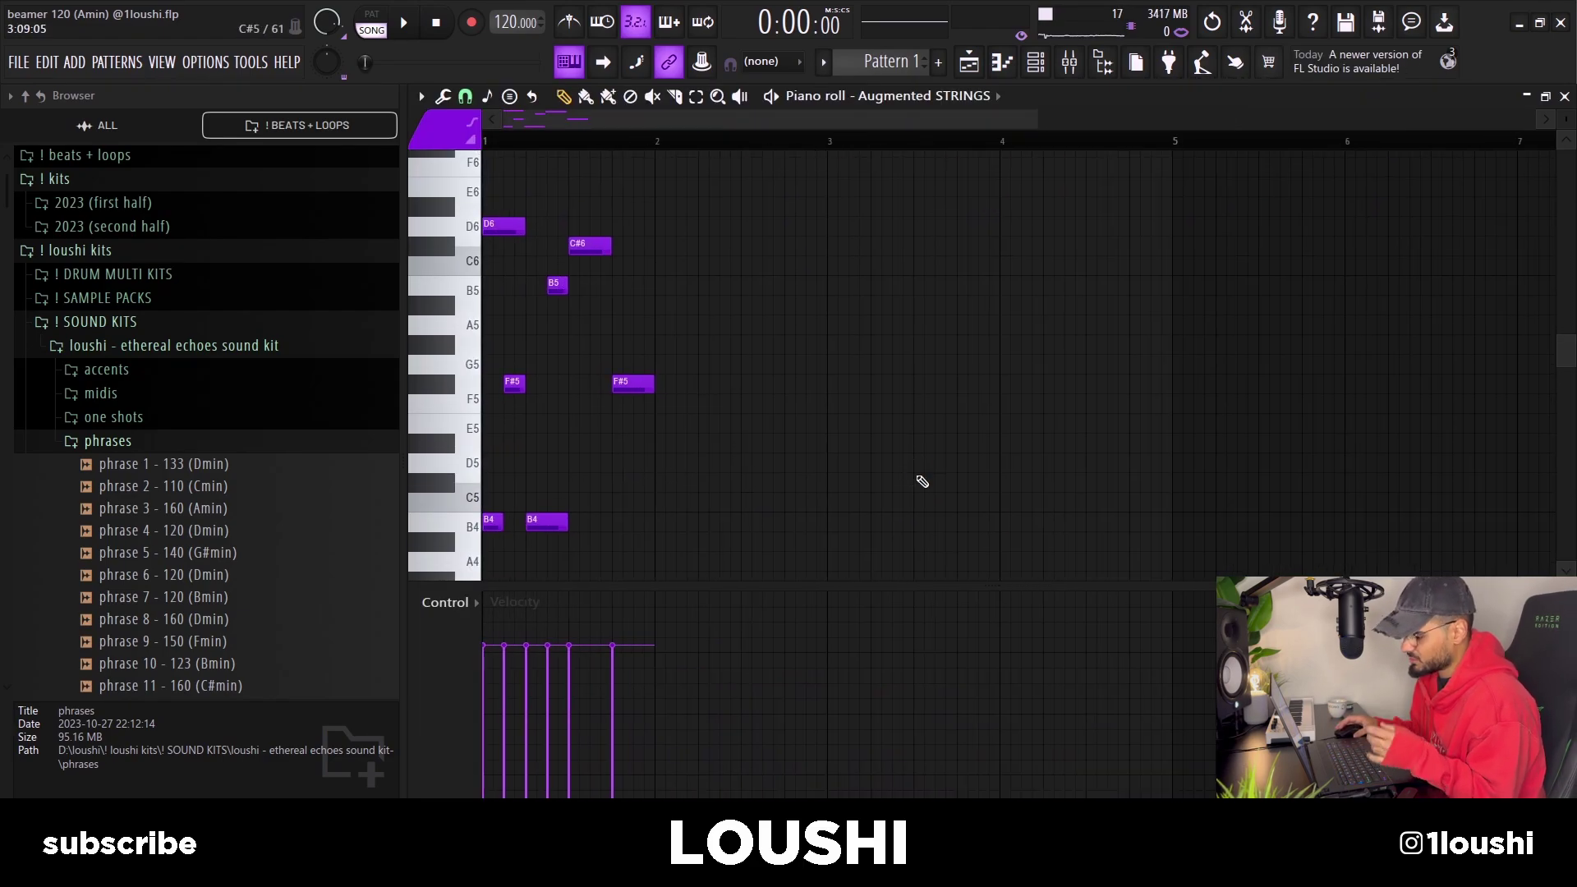
Step: Try moving the F#5 note to the bar start, undo it, and switch playback to pattern mode
left_click_drag(511, 382, 487, 386)
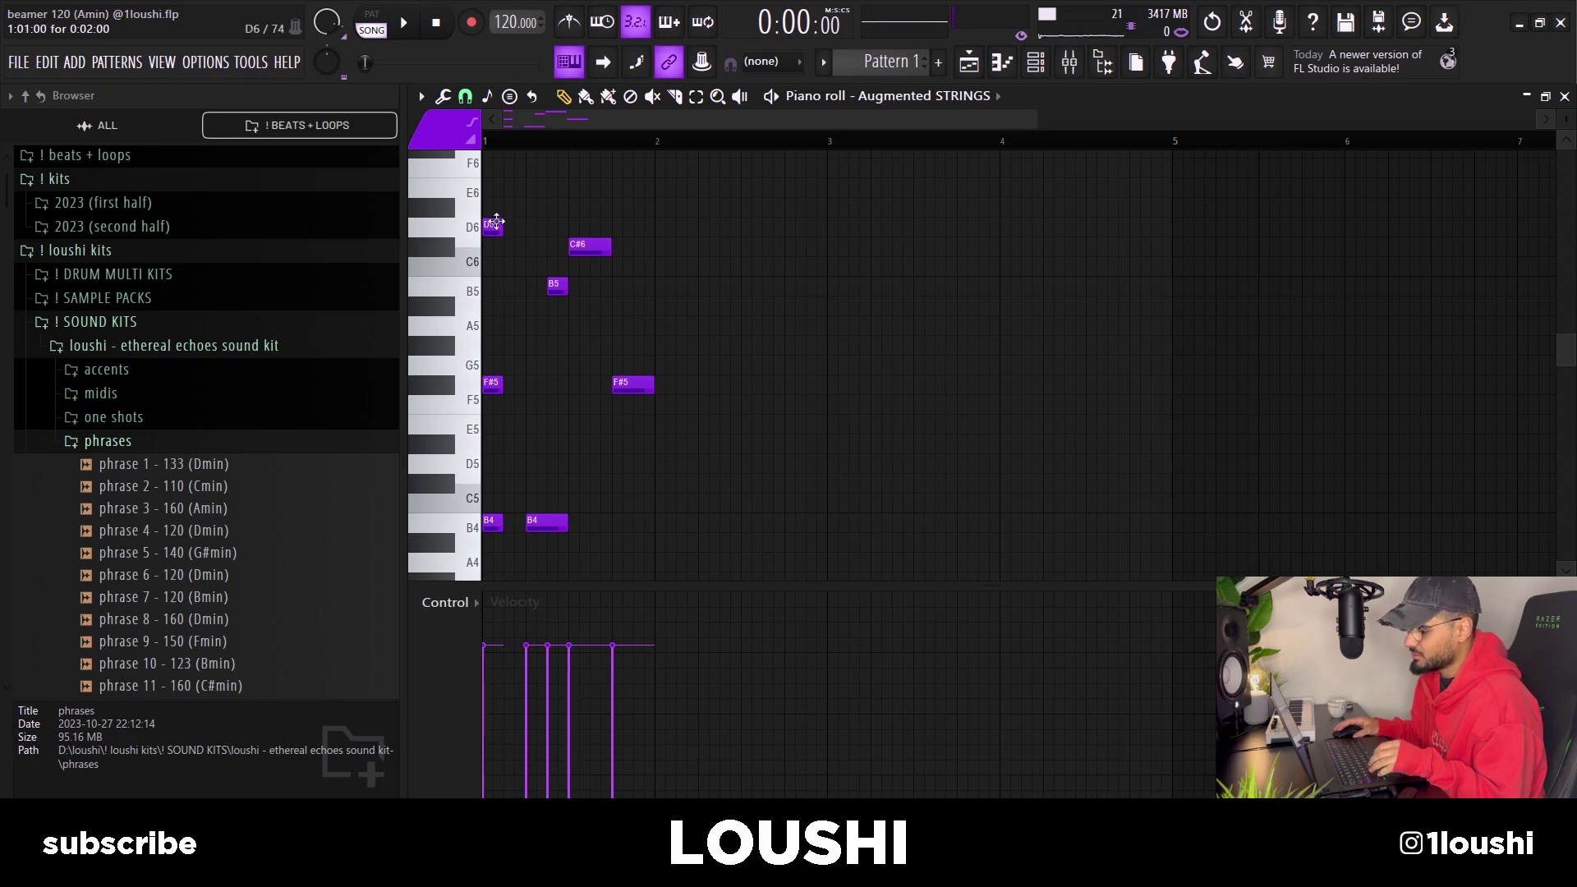
key("y")
key("p")
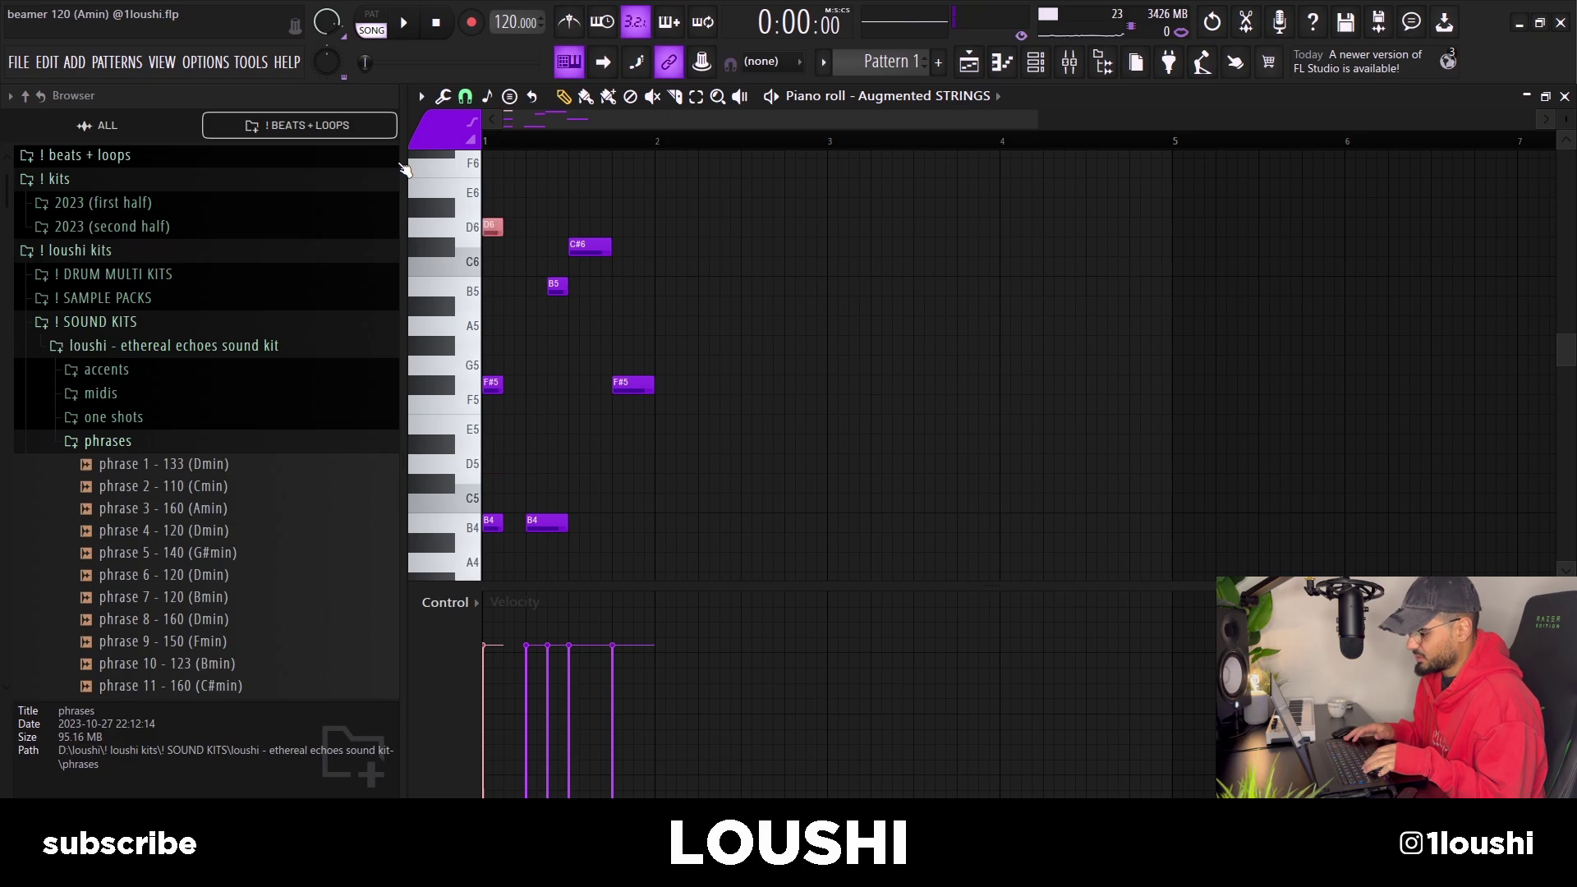
key("ctrl+z")
key("ctrl+z")
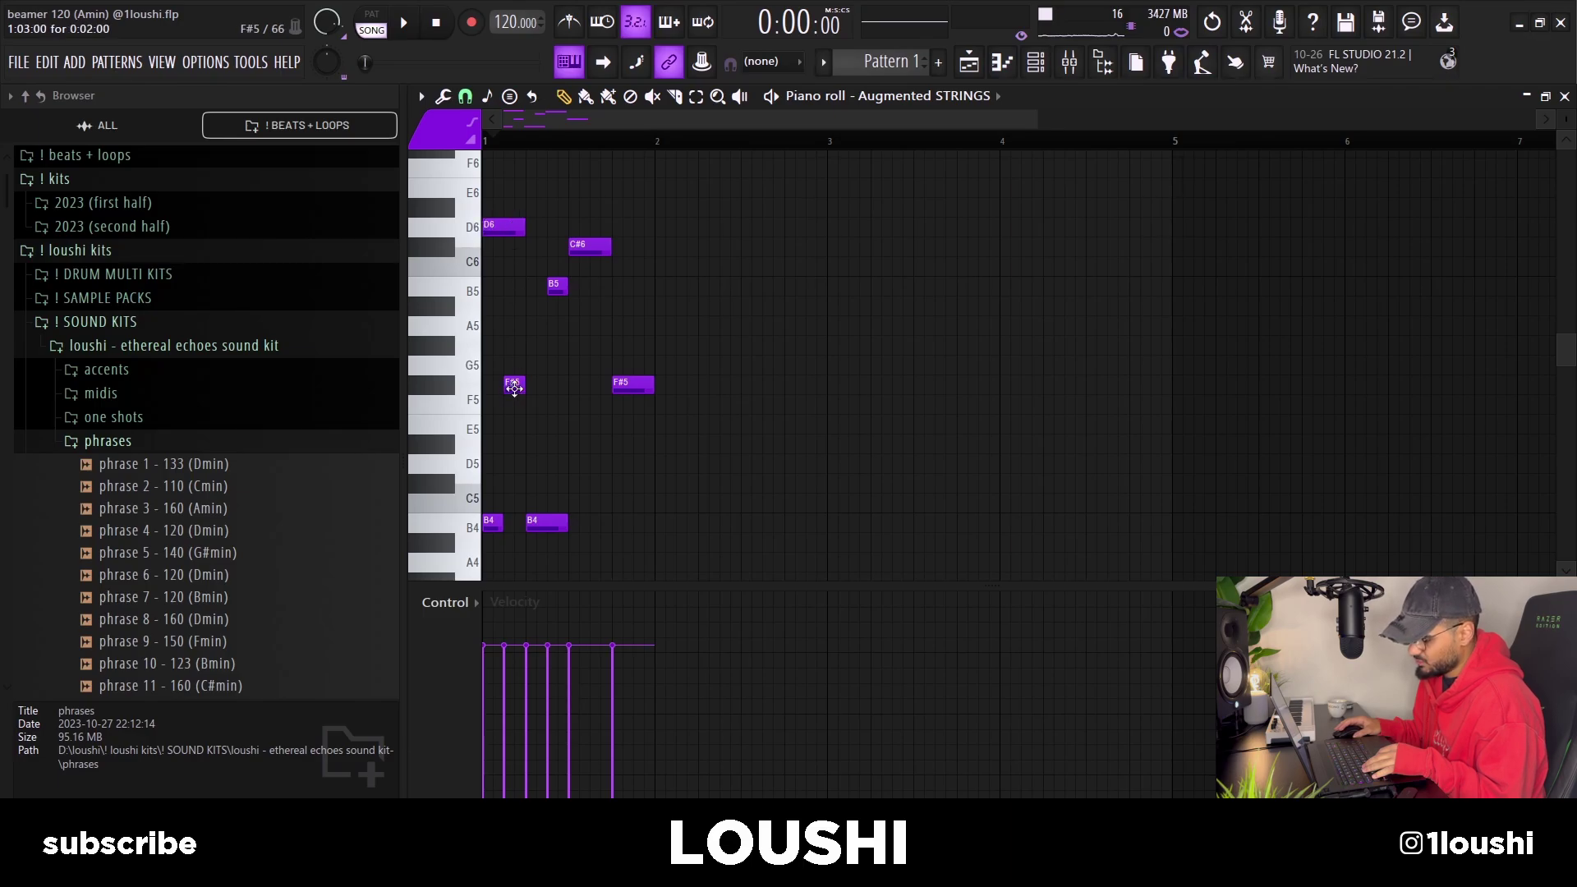
key("l")
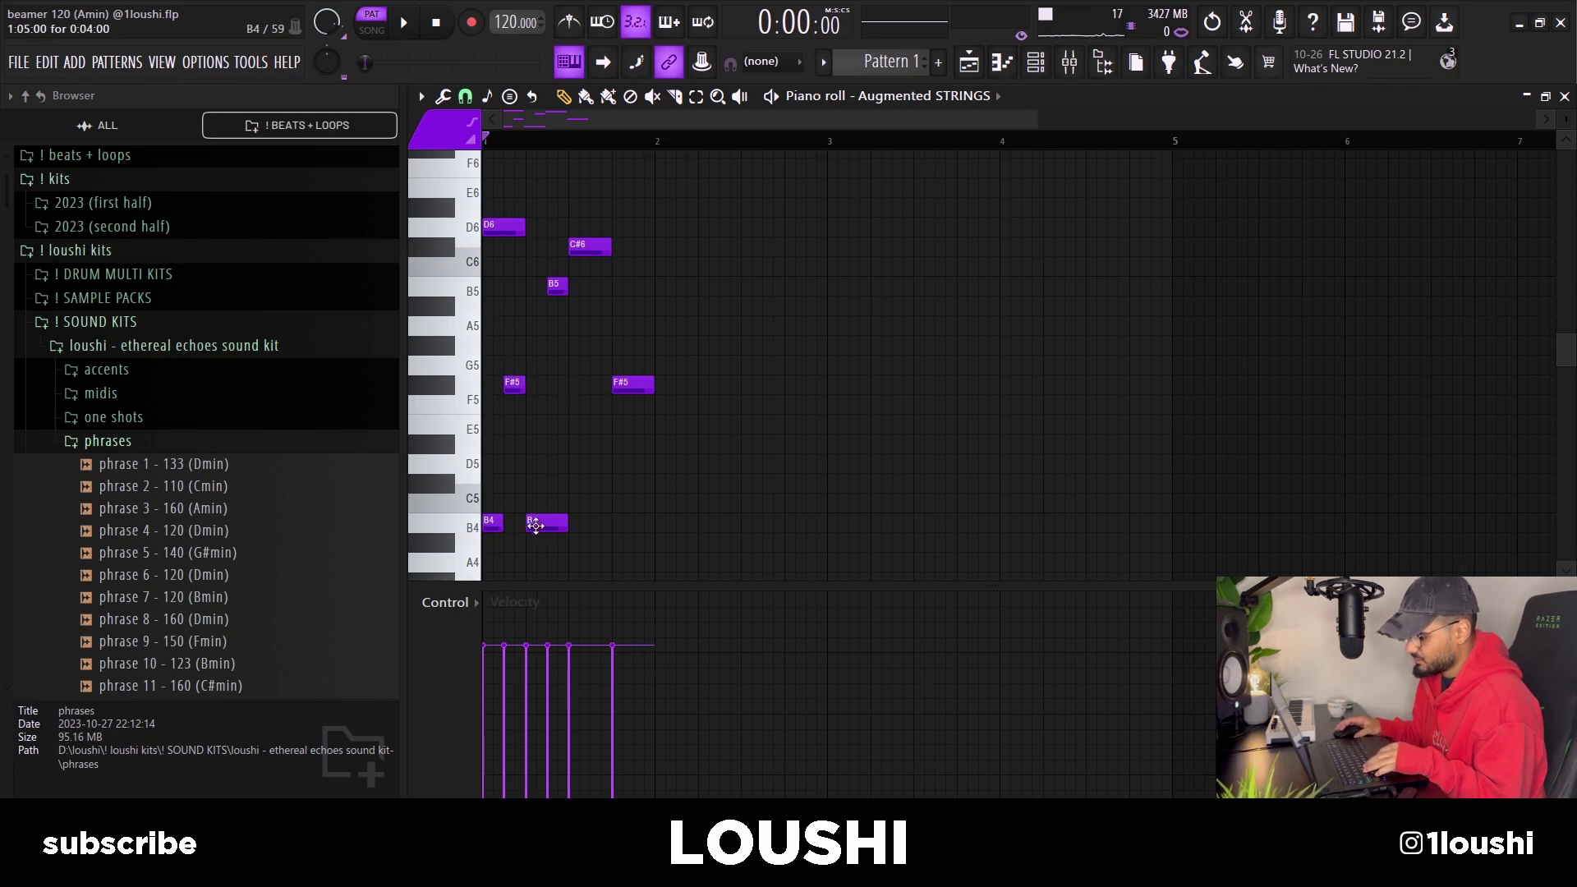
Step: Select the B5 and C#6 notes and repeat the one-bar strings melody onward with Ctrl+B
left_click(557, 289)
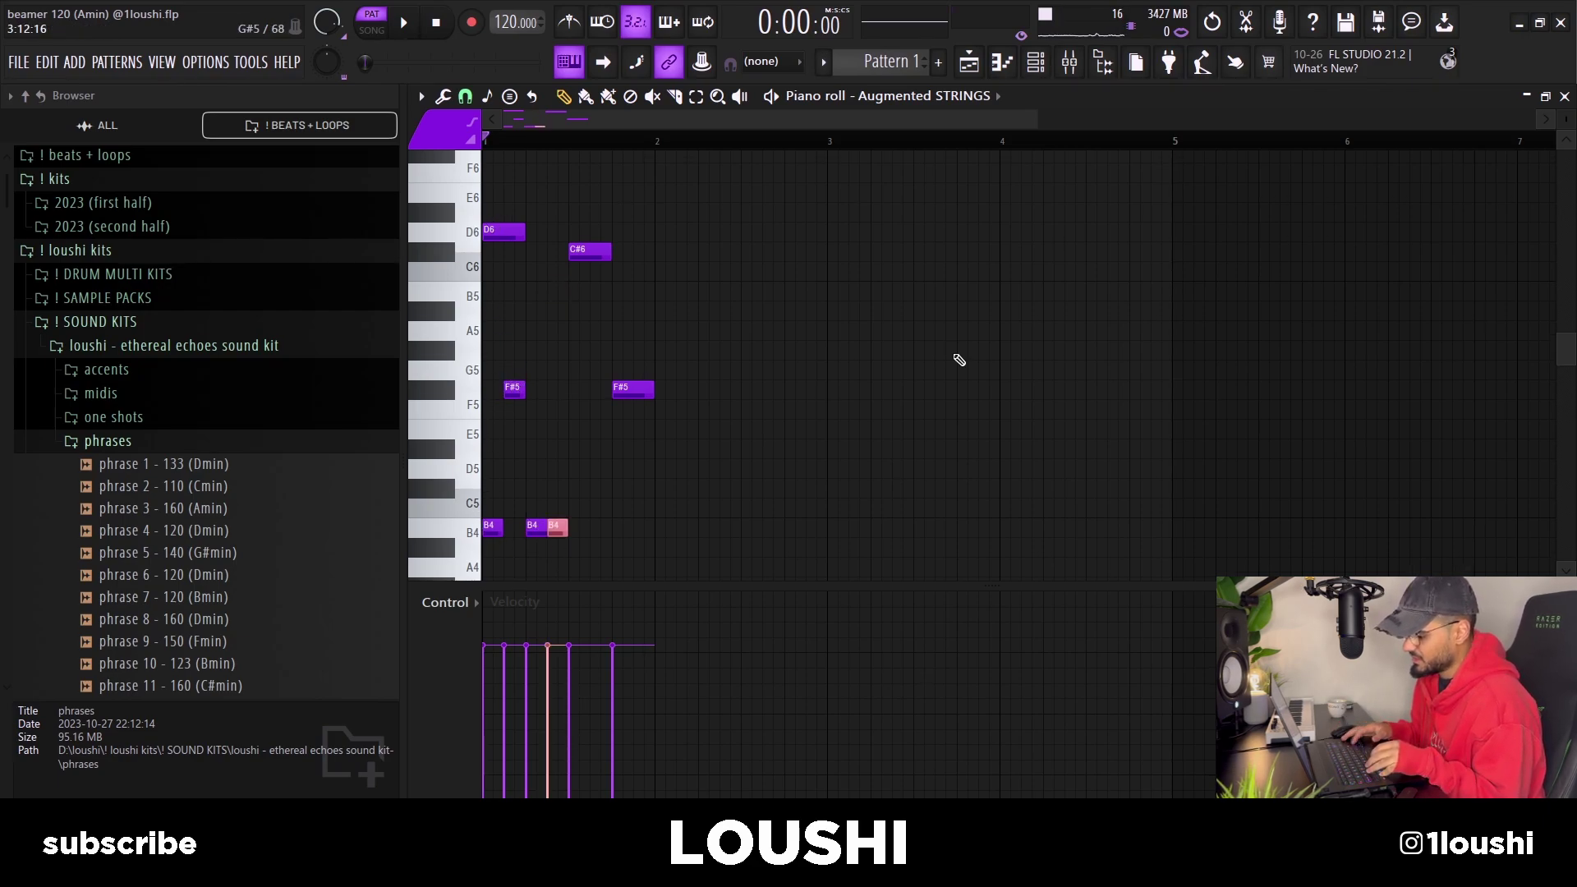
left_click_drag(598, 253, 600, 258)
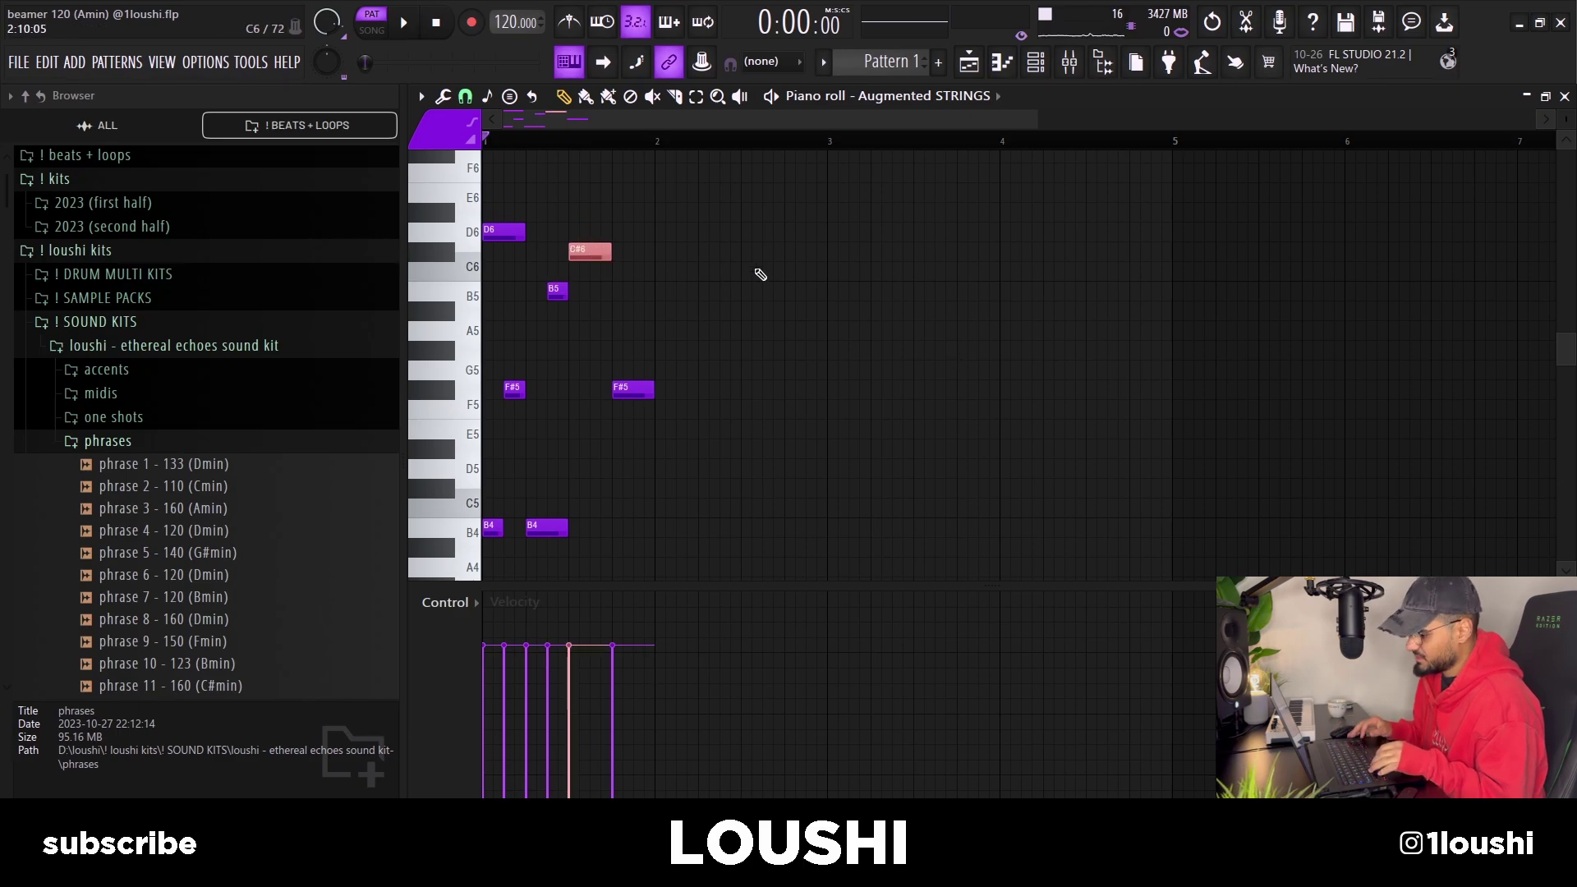
key("space")
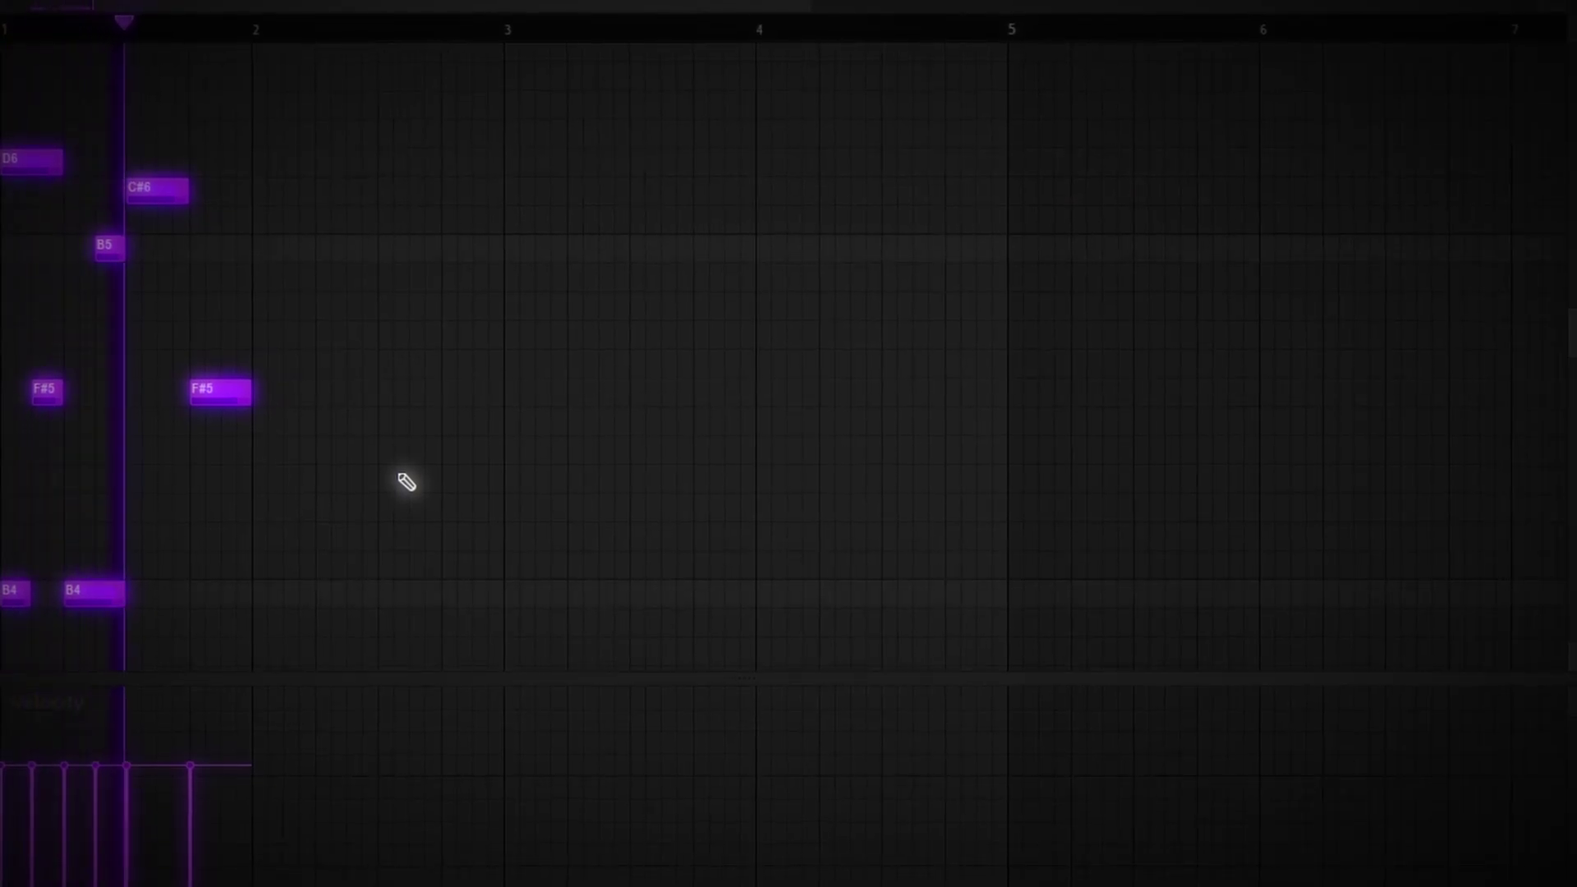
key("ctrl+b")
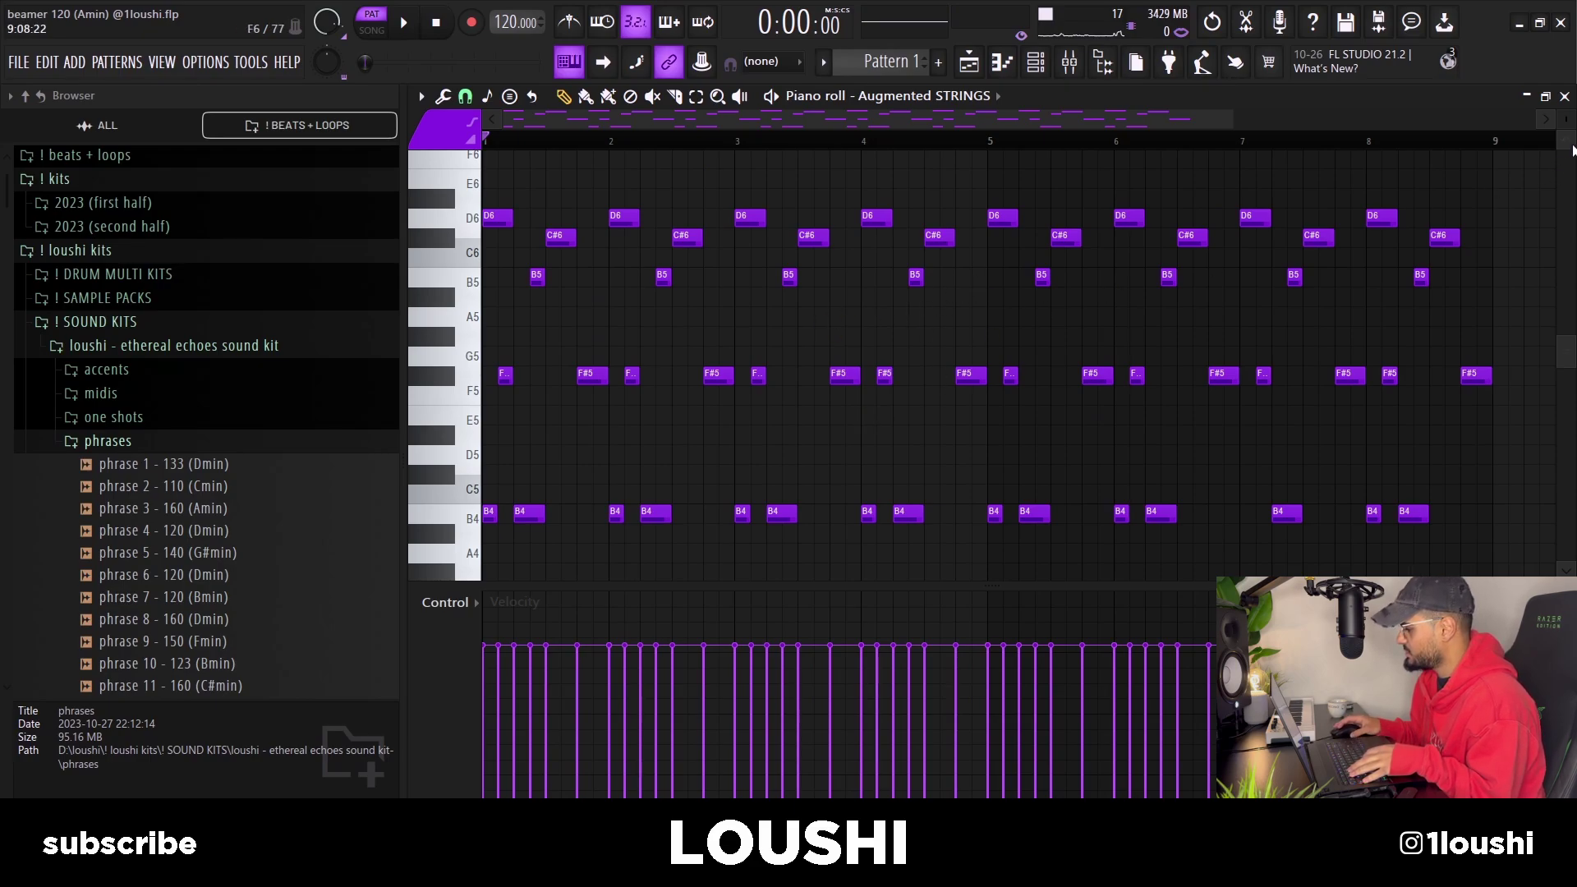
Step: Open the strings insert's Blackhole reverb and Fruity Parametric EQ 2 in the mixer
key("F9")
left_click(1399, 158)
left_click_drag(714, 306, 641, 171)
left_click(1437, 188)
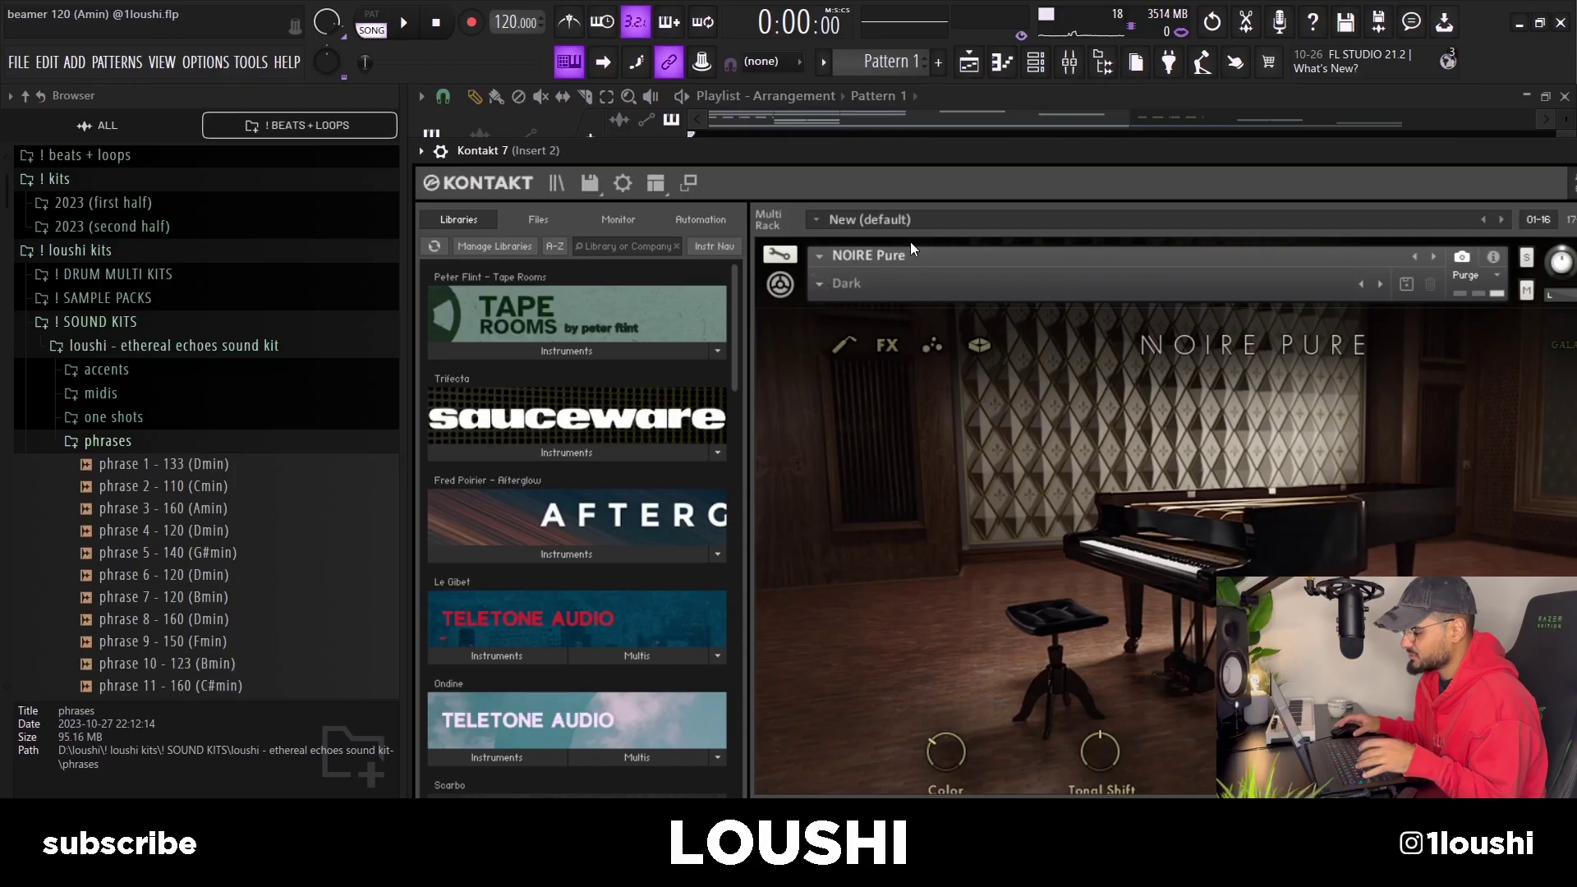
Step: Select the Kontakt piano chord notes, undo a two-octave drop, and select upper notes near bars 4.5 and 8.7
key("F7")
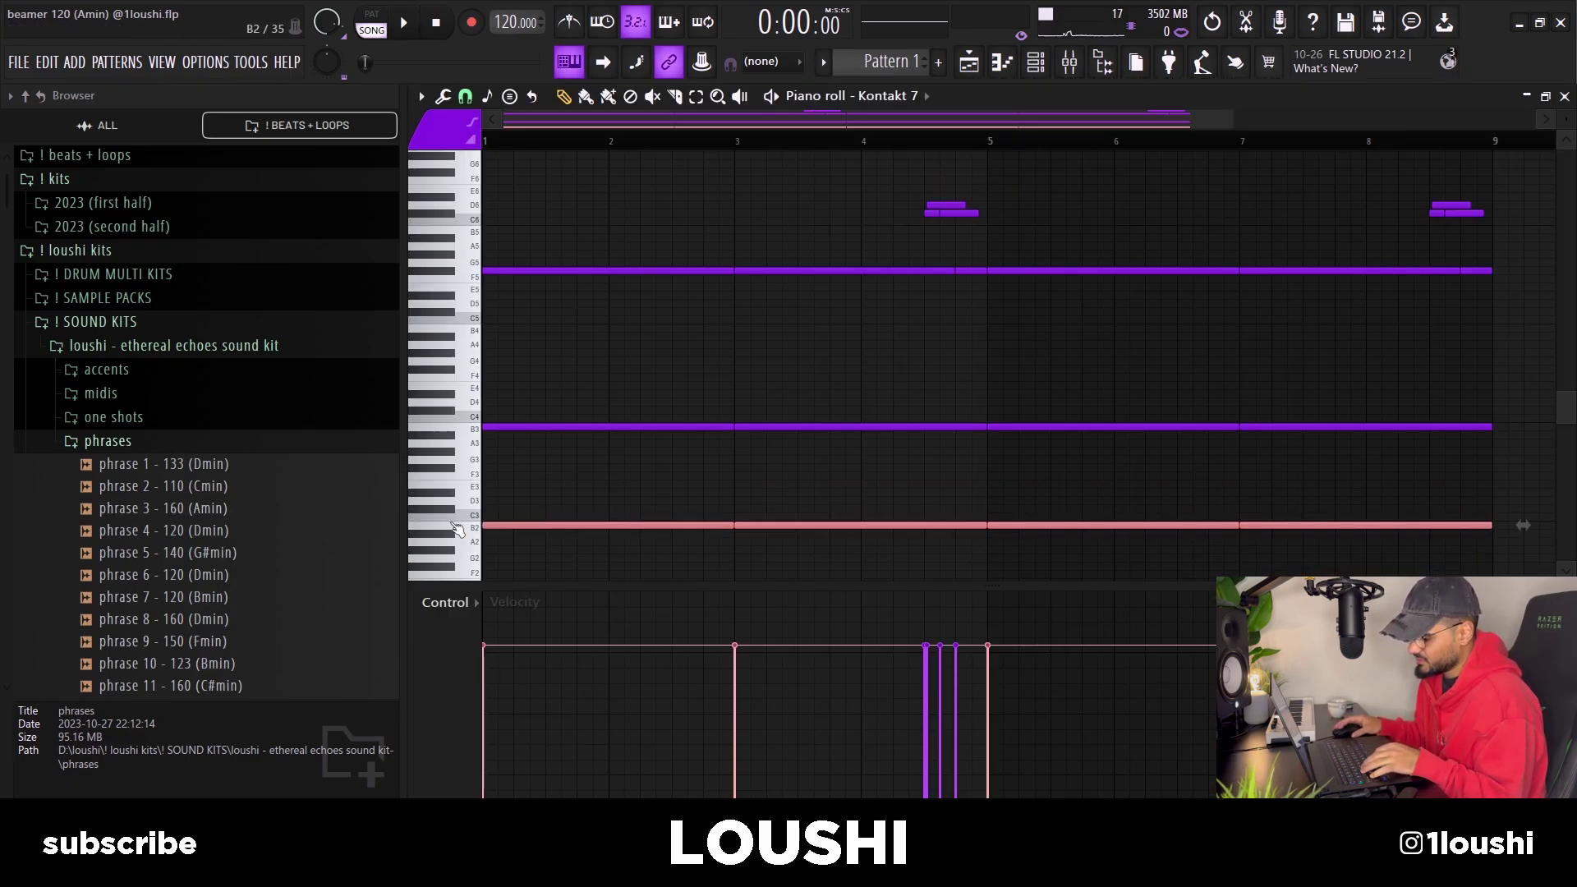
scroll(497, 535, "down", 2)
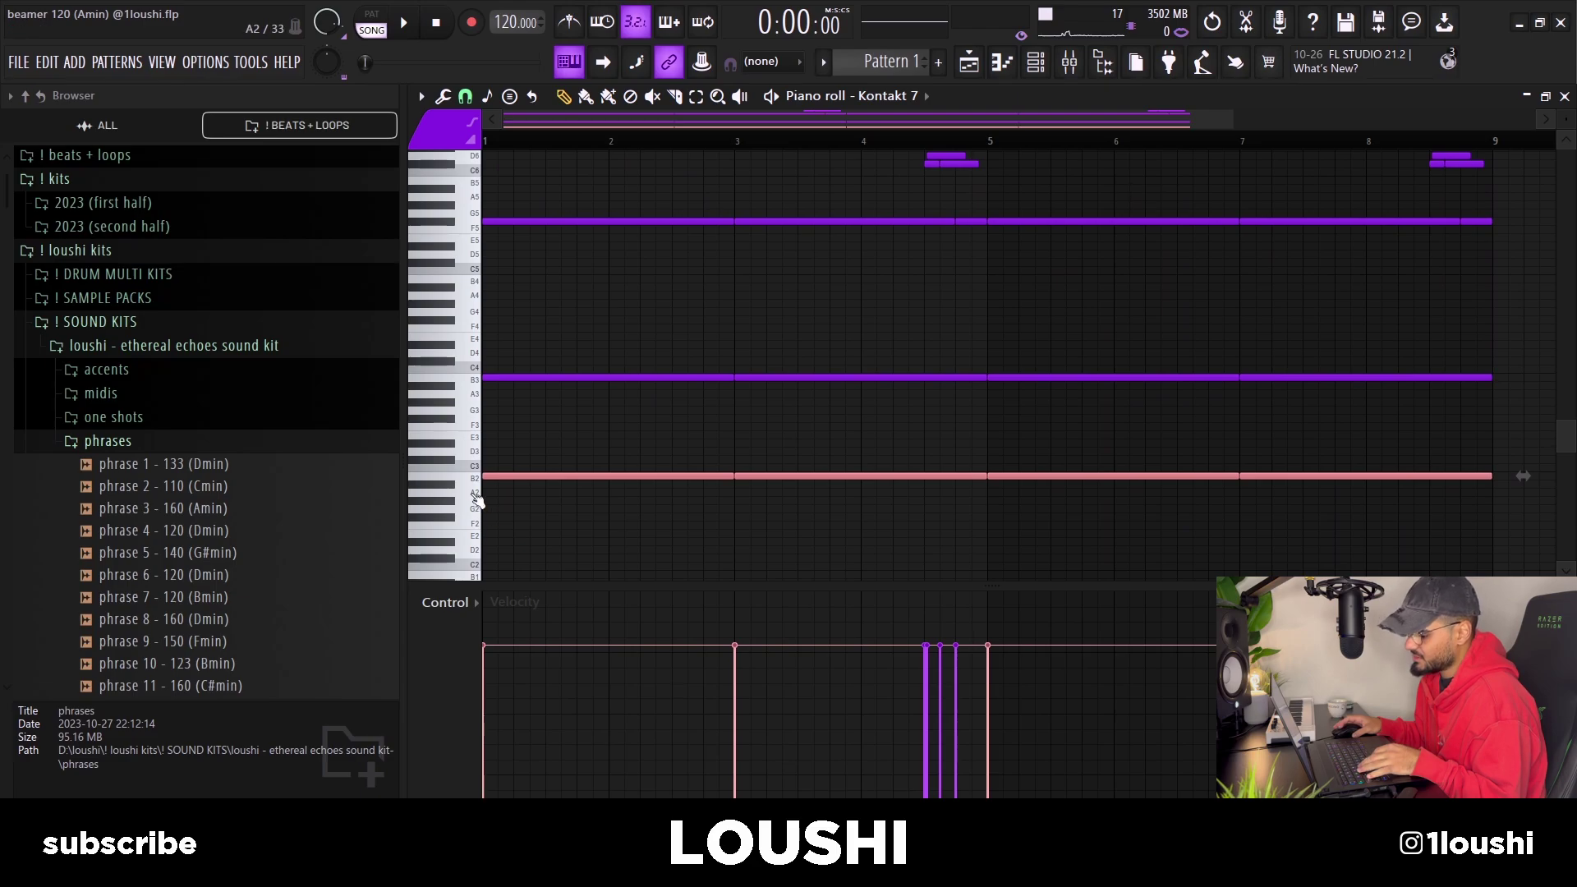
left_click_drag(1446, 423, 645, 348)
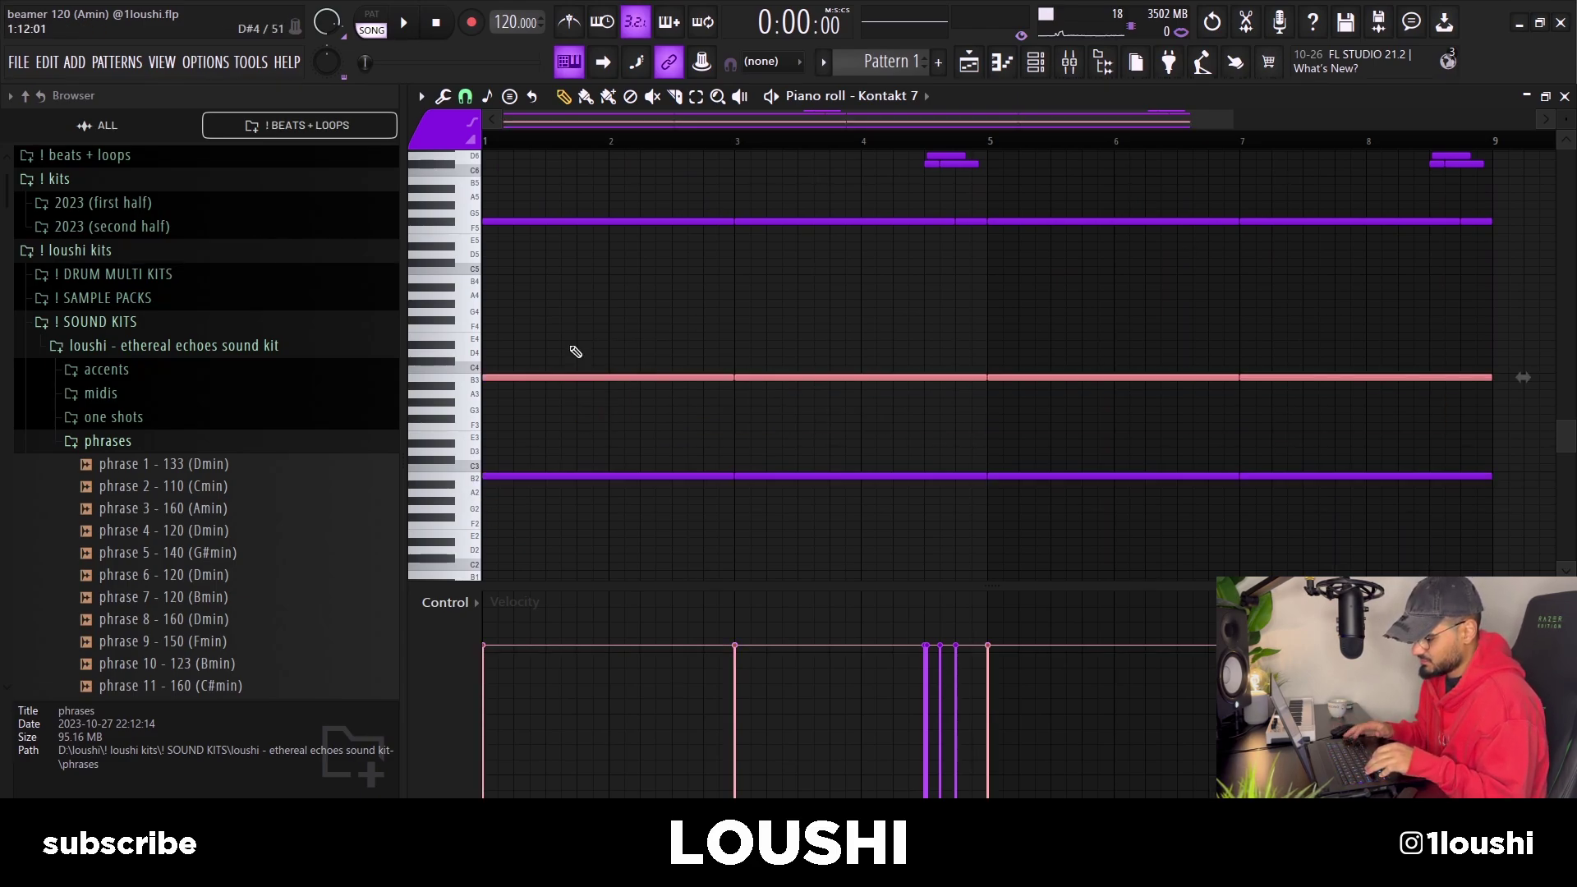
left_click_drag(613, 195, 1390, 279)
key("ctrl+Down")
key("ctrl+Down")
key("ctrl+z")
left_click_drag(921, 180, 972, 229)
left_click_drag(1447, 186, 1457, 235)
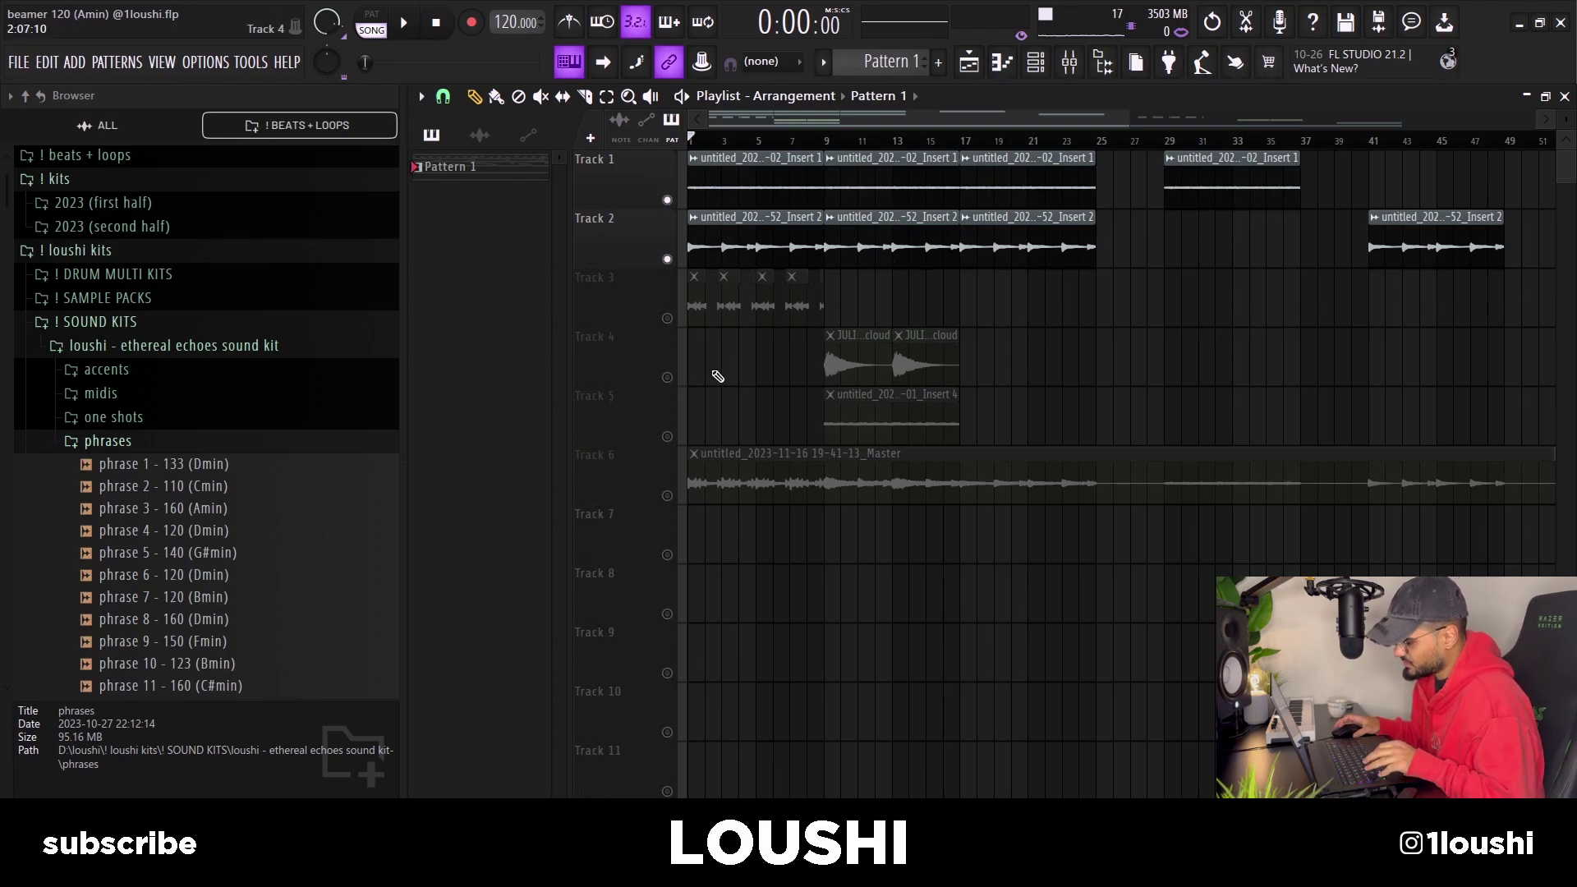
Step: Scroll the Splice Sounds library and open the Cassette Tapes' Goodie Bag pack page
scroll(720, 376, "up", 3)
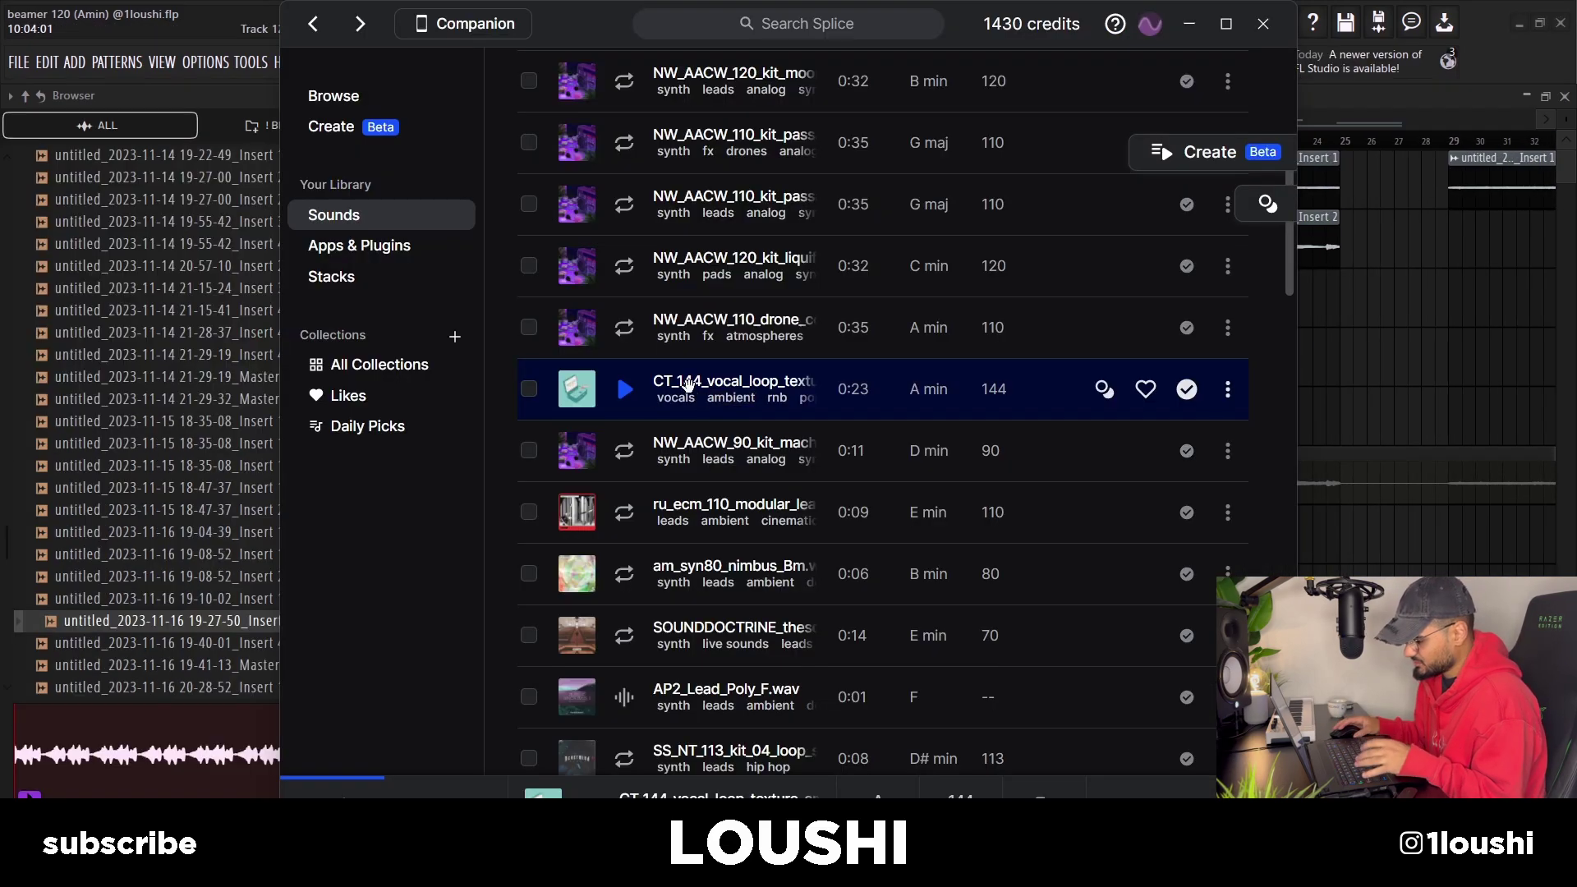
left_click(576, 388)
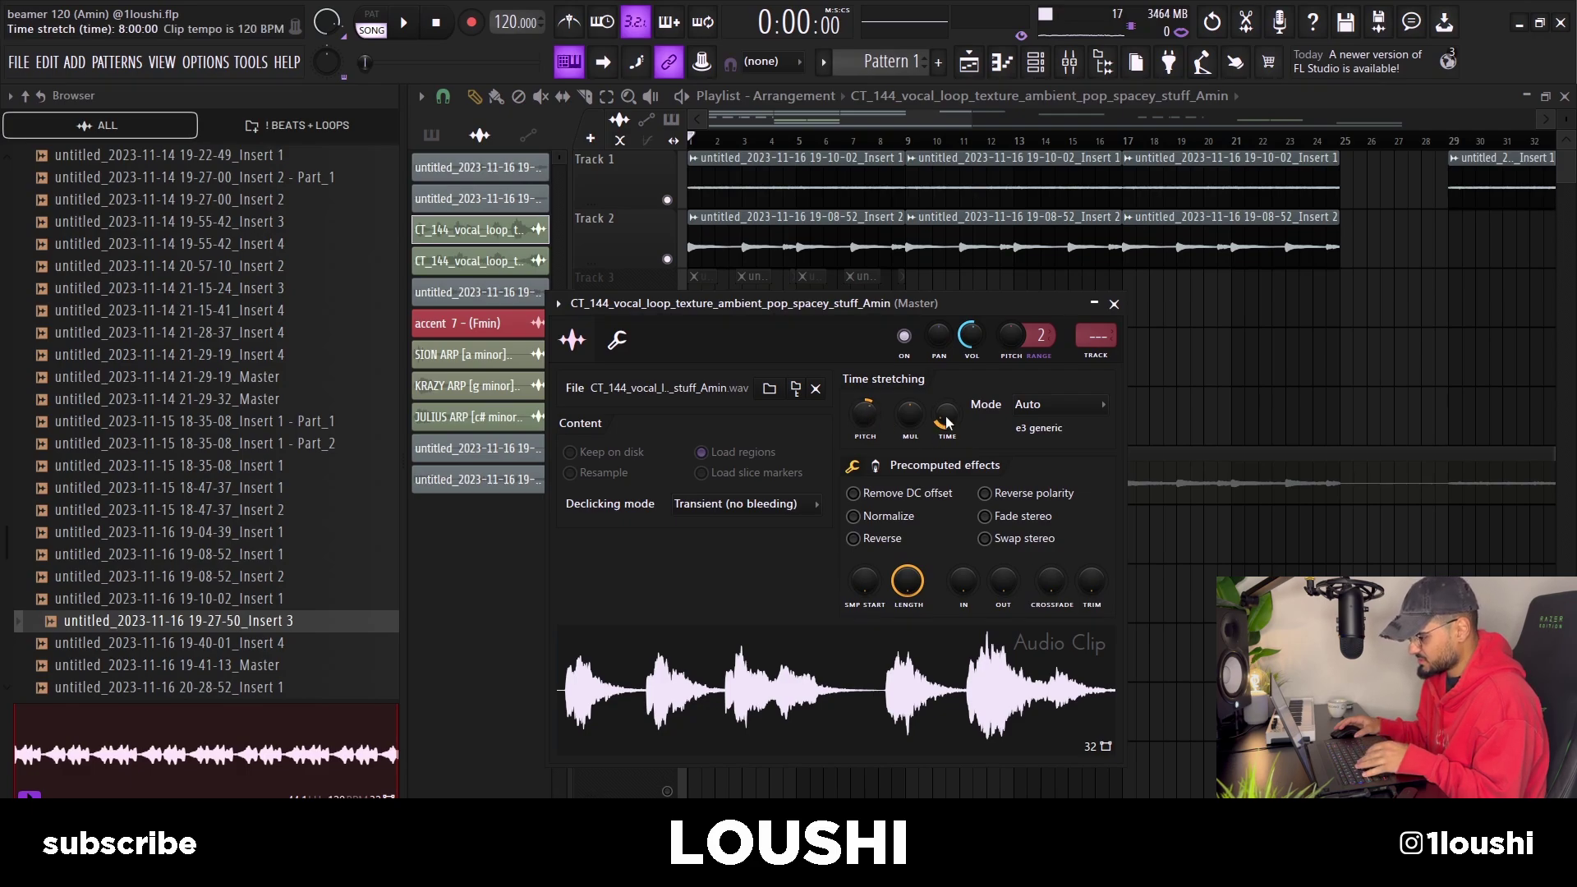
Step: Reverse the CT_144 vocal loop and send it to a new Fruity Slicer channel
left_click(853, 538)
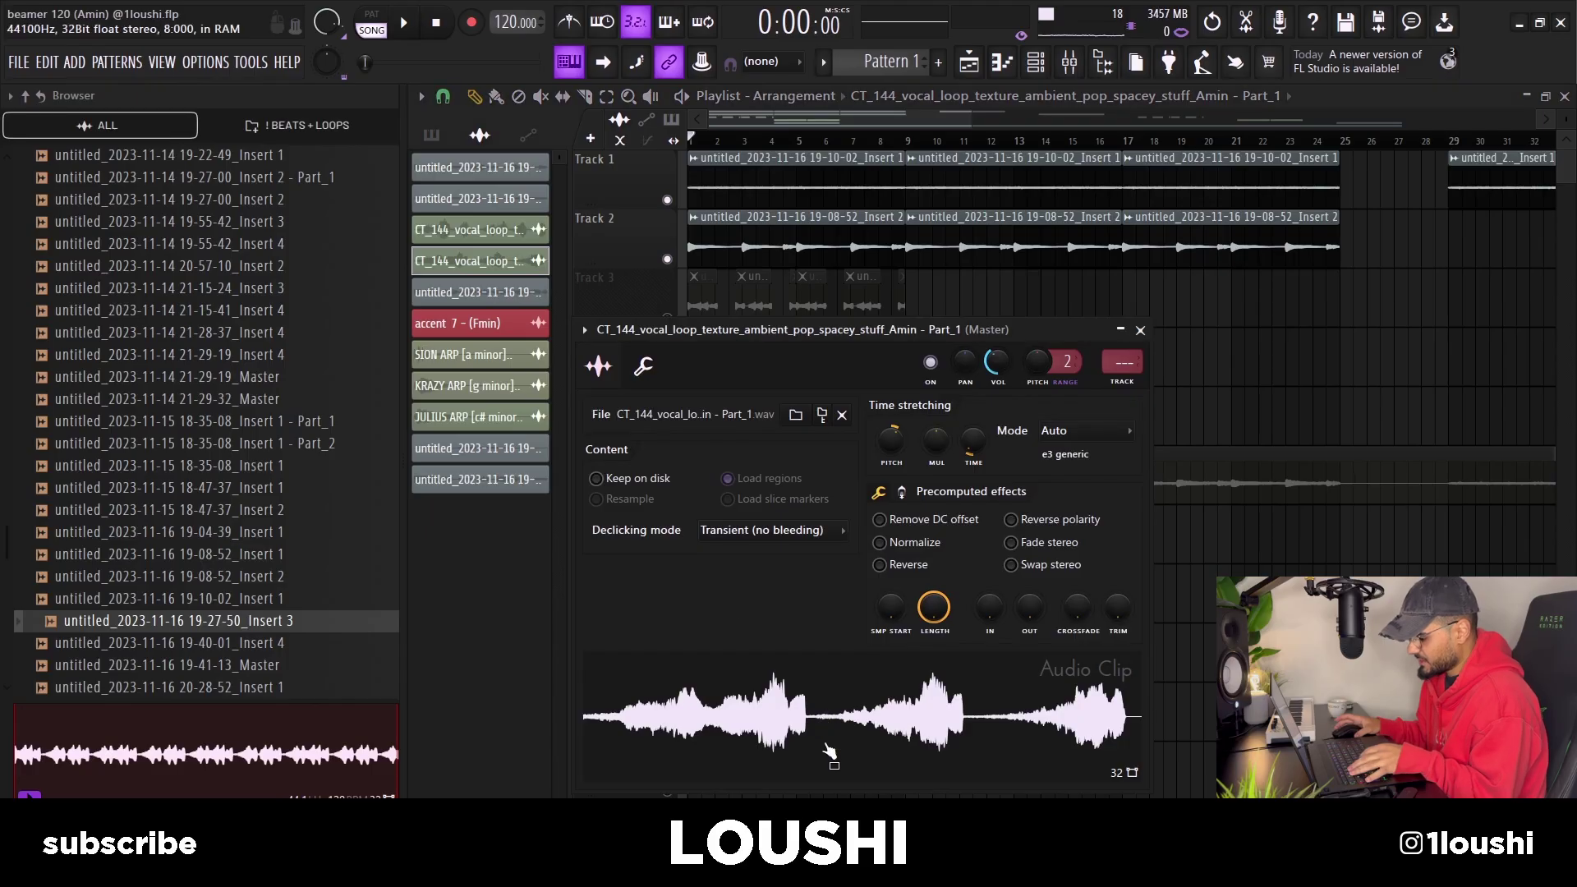
right_click(522, 705)
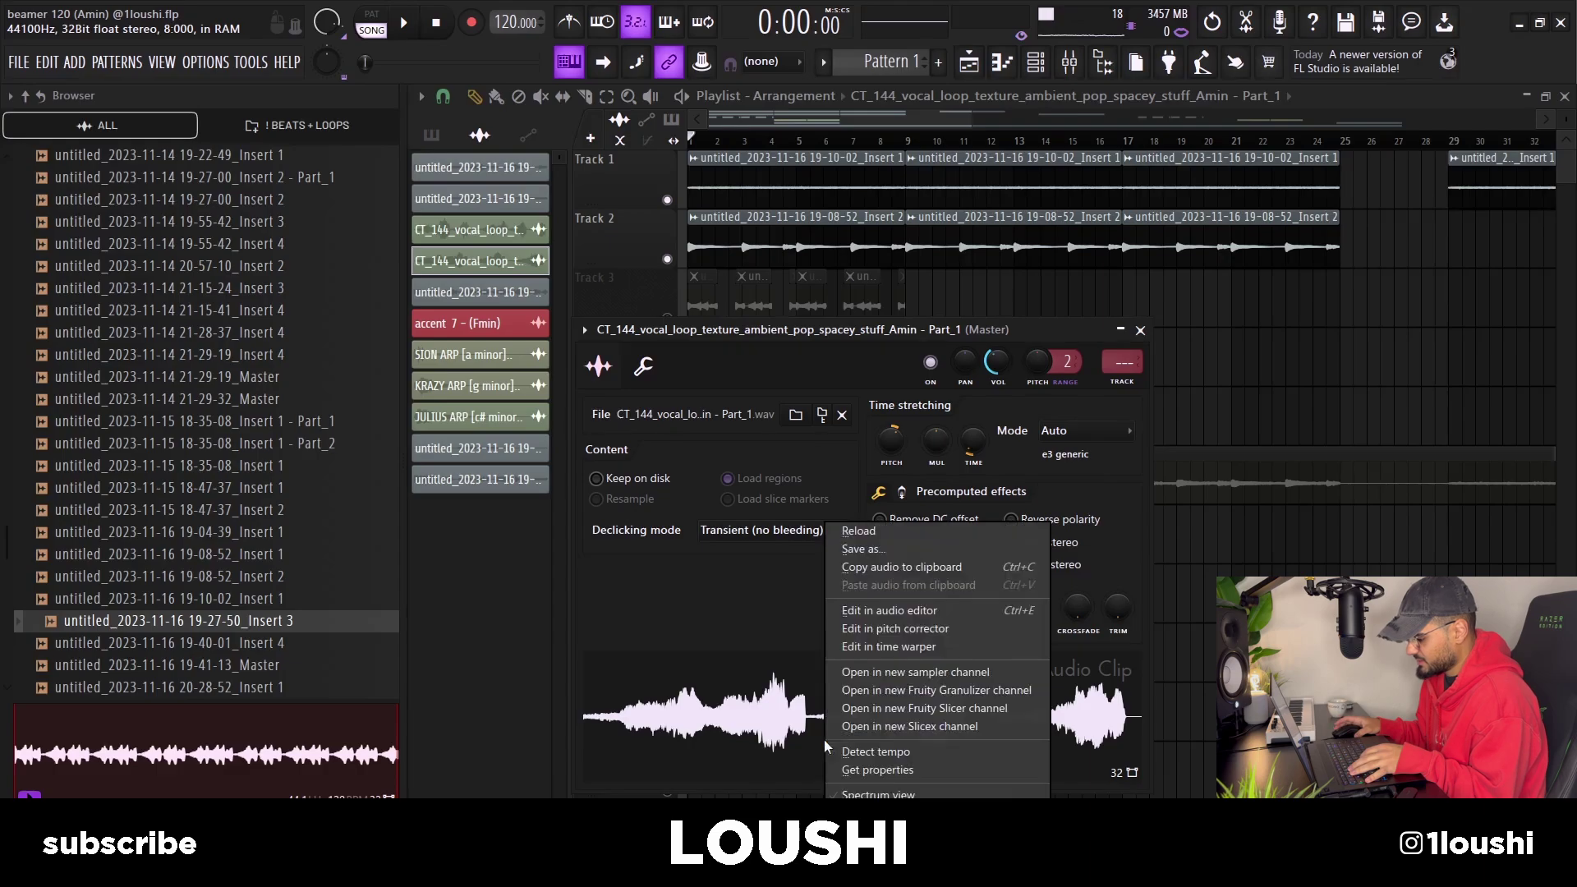
left_click(946, 707)
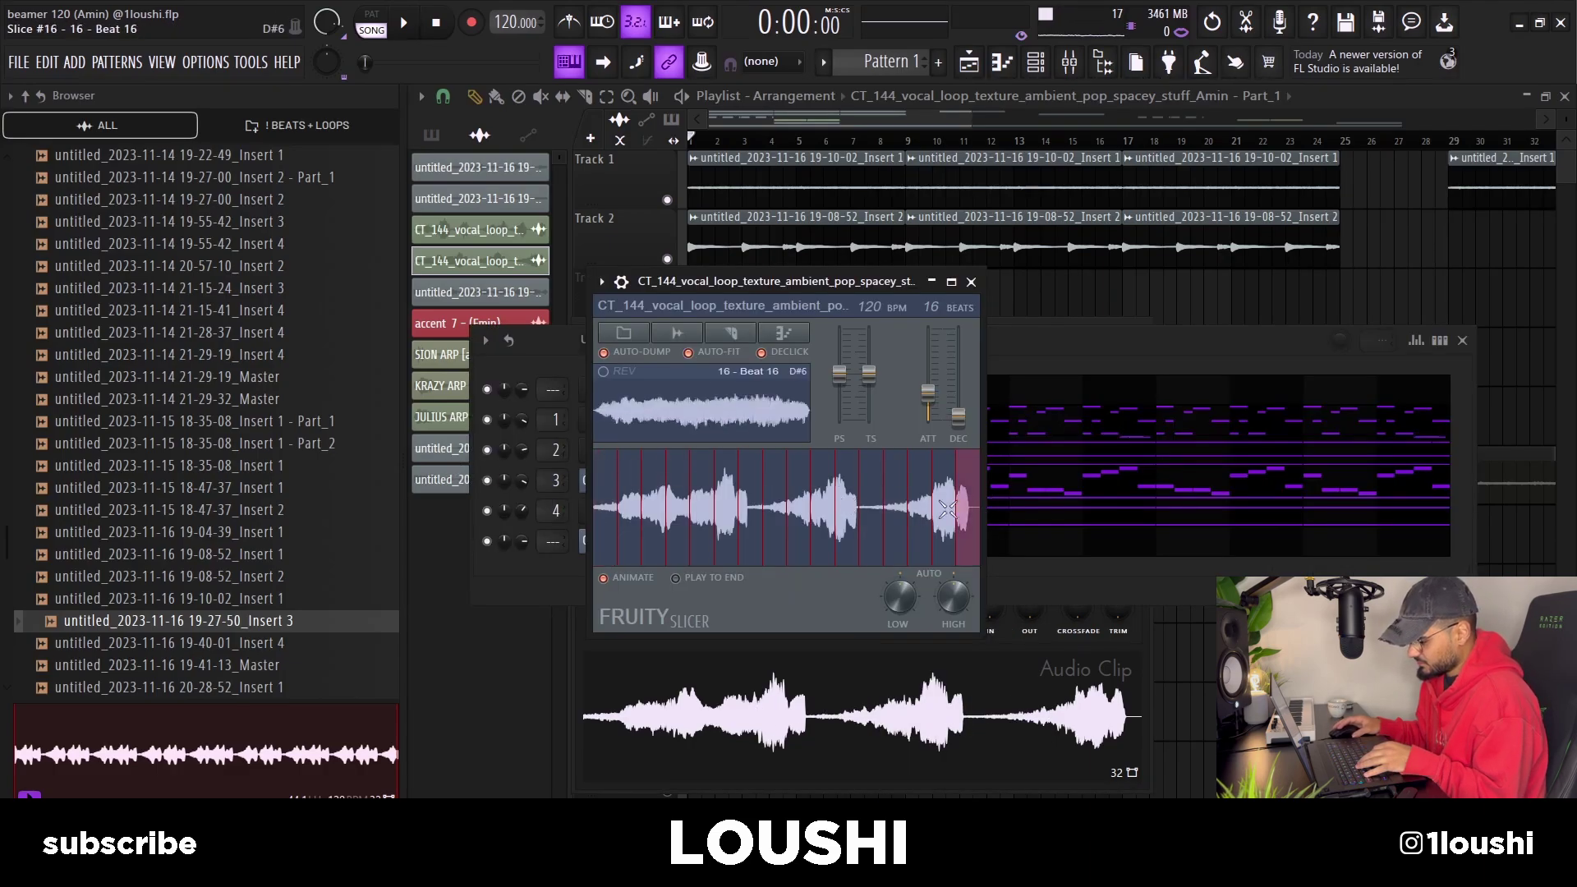
Step: Cut the vocal loop into one-beat slices in Fruity Slicer
left_click(733, 334)
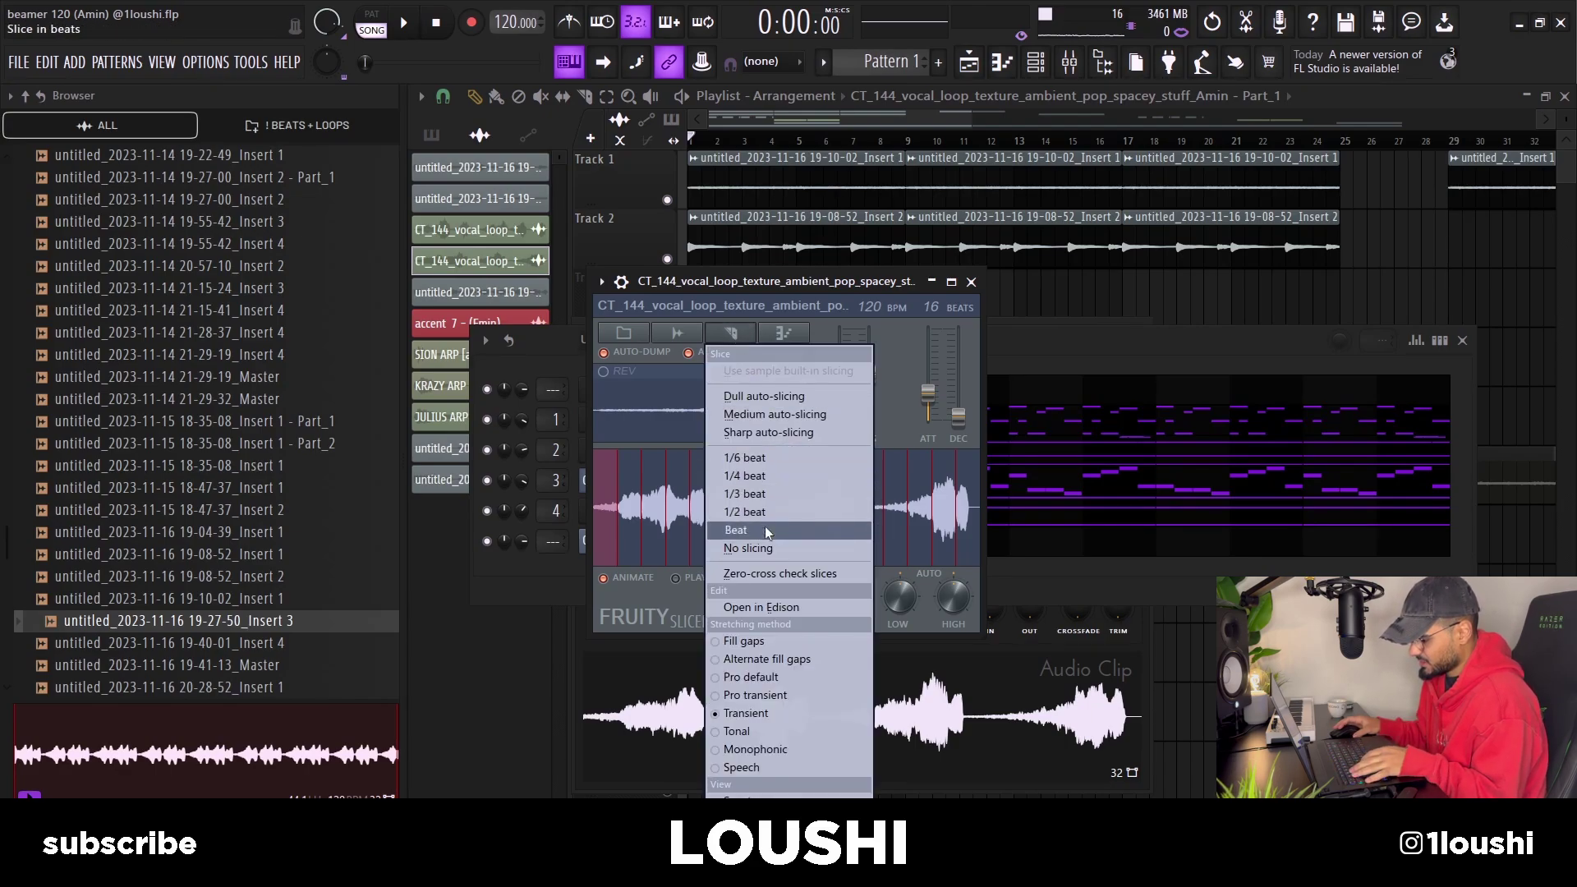
left_click(781, 530)
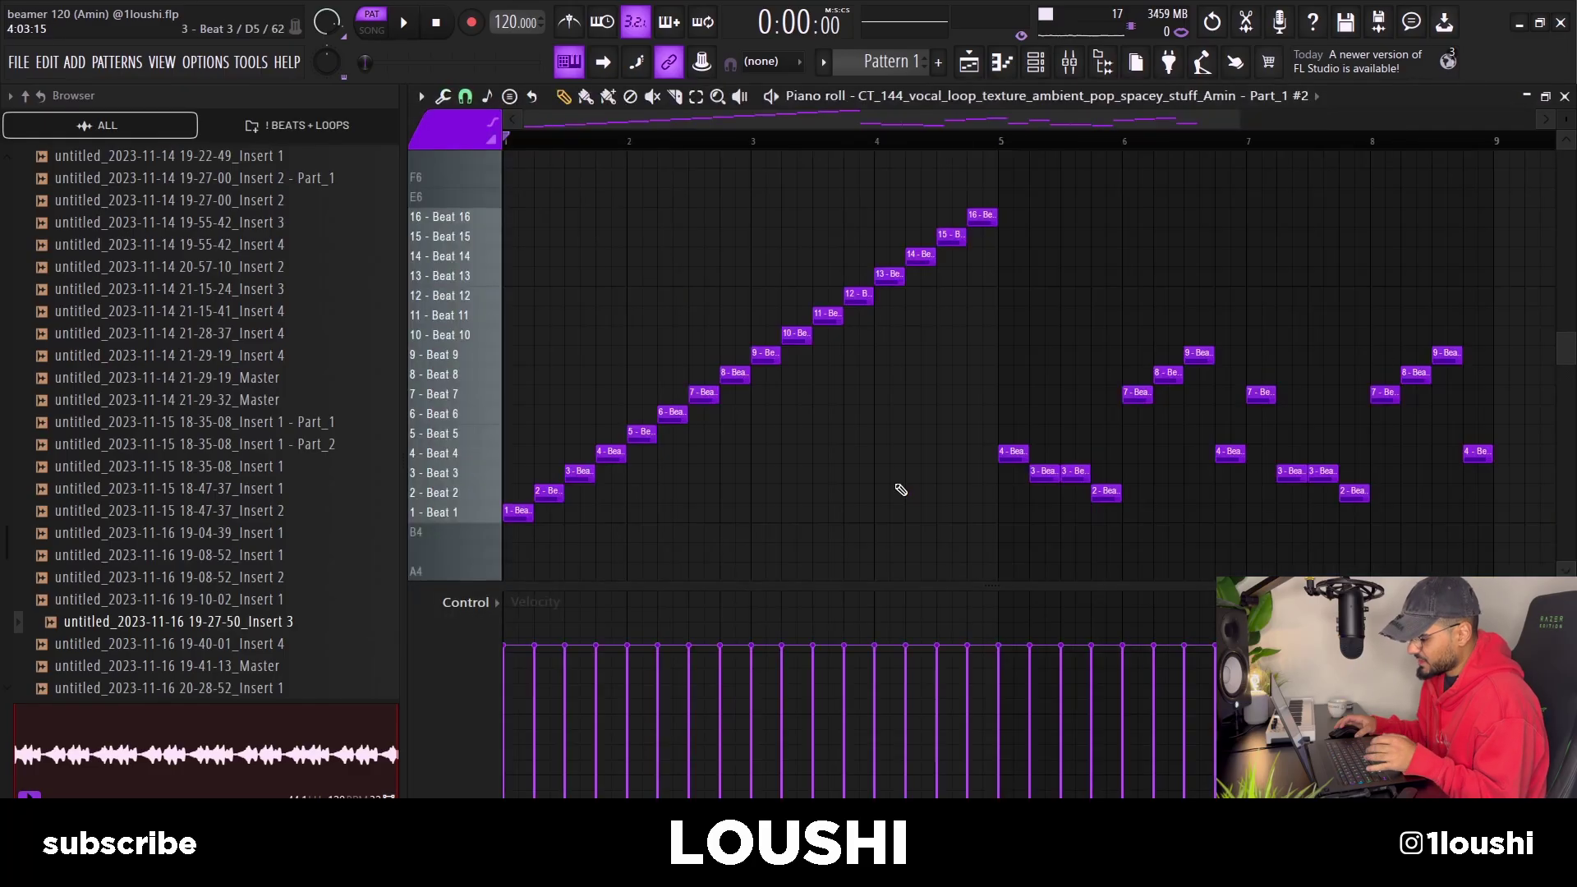
key("ctrl+z")
key("ctrl+z")
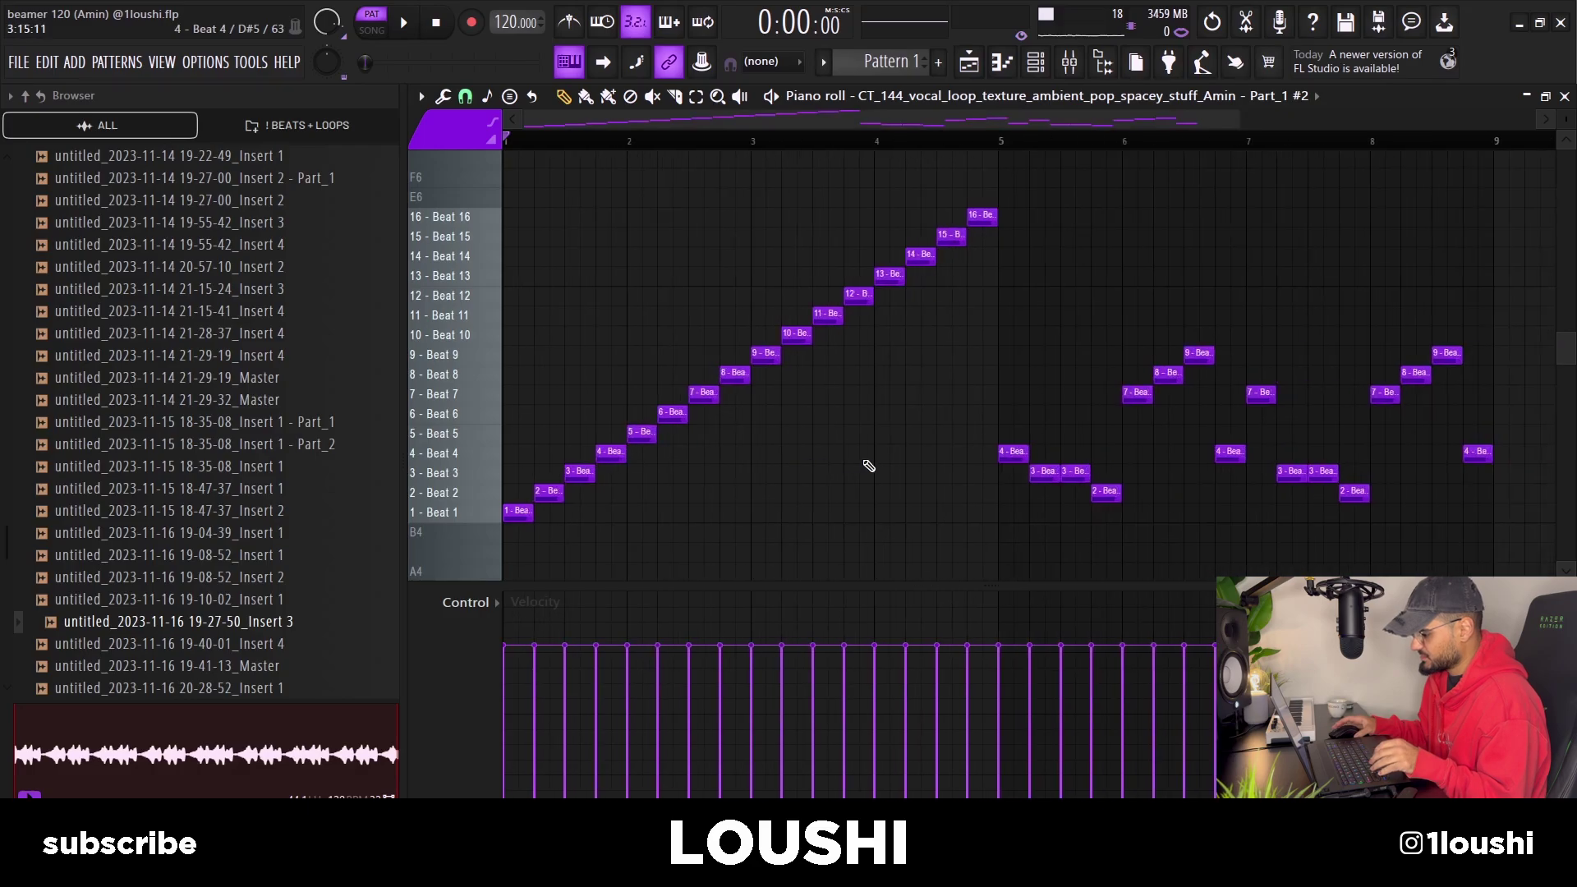
Step: Replace the ascending slice notes in bars 1–5 with the shuffled chop pattern and deselect them
left_click_drag(976, 585, 725, 699)
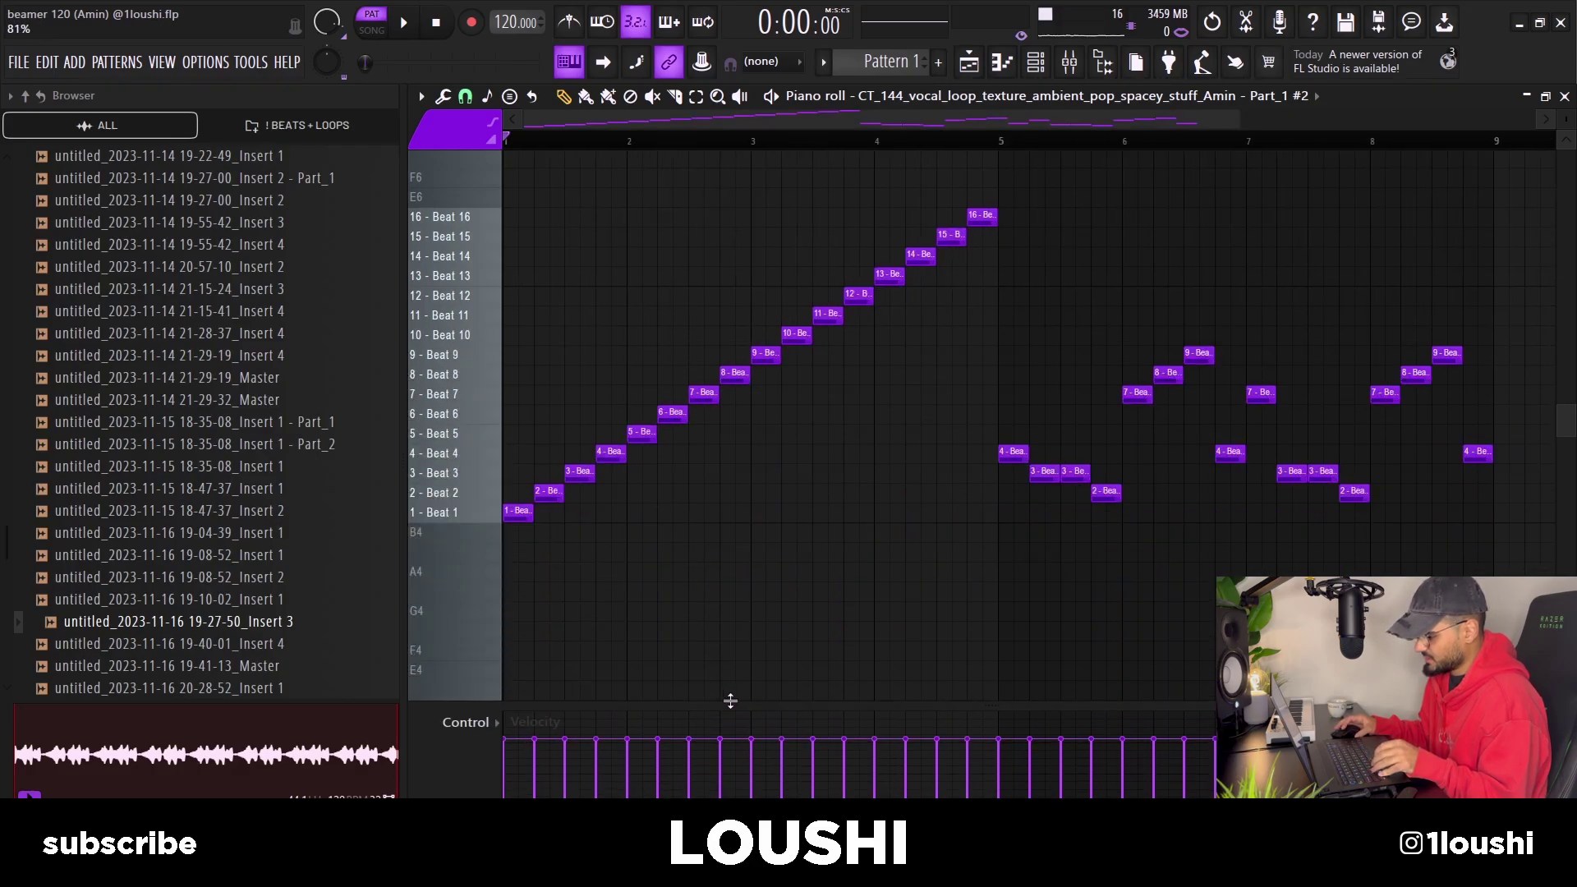
left_click_drag(1000, 542, 295, 203, "ctrl")
key("ctrl+z")
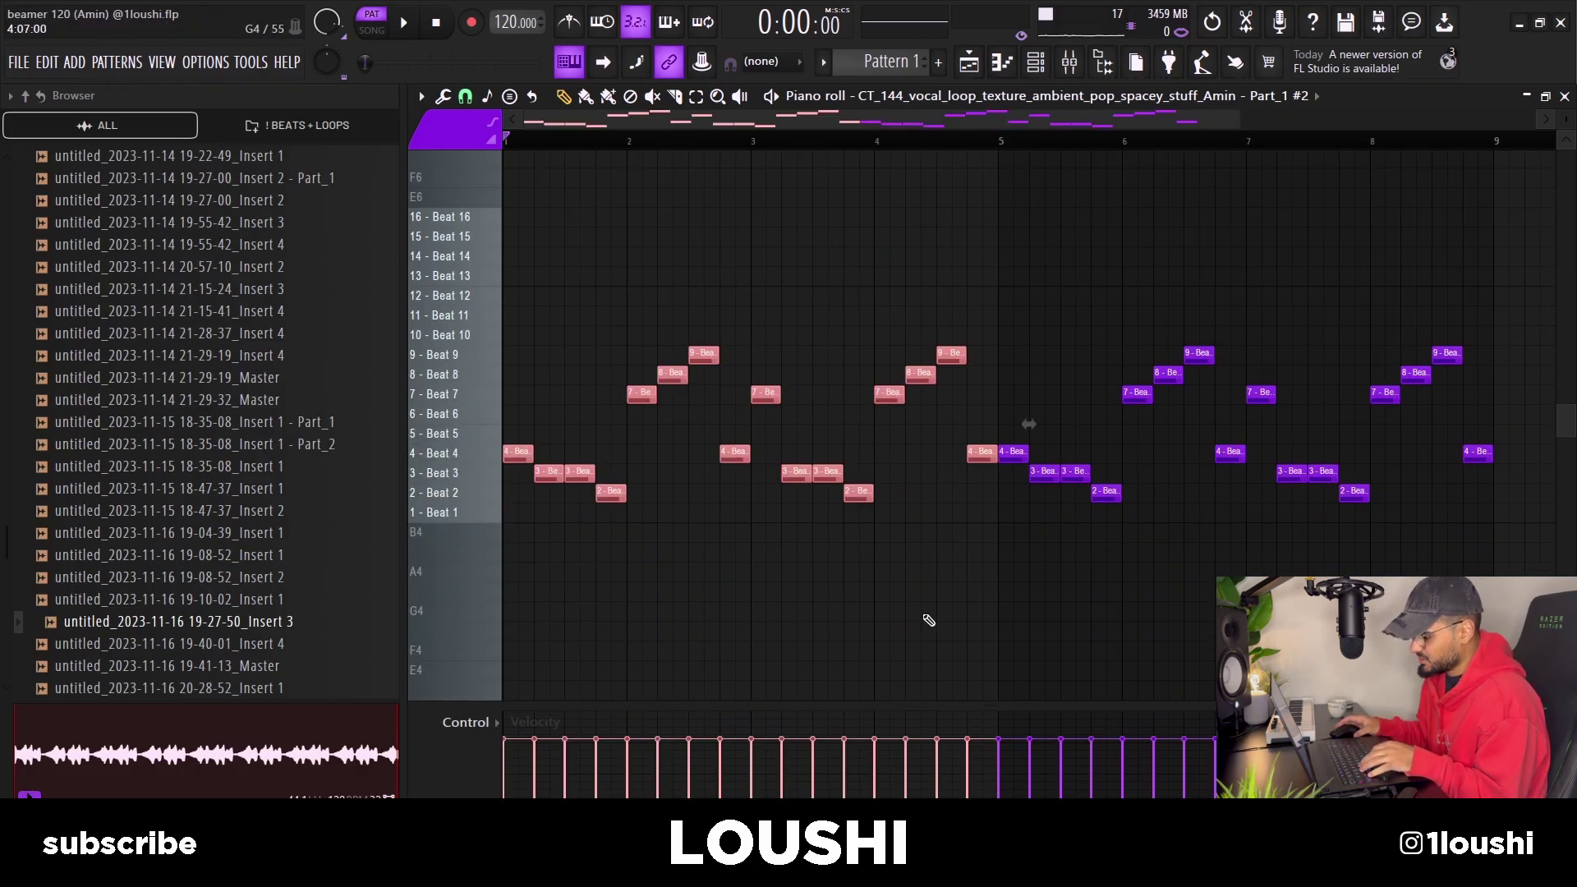
key("ctrl+d")
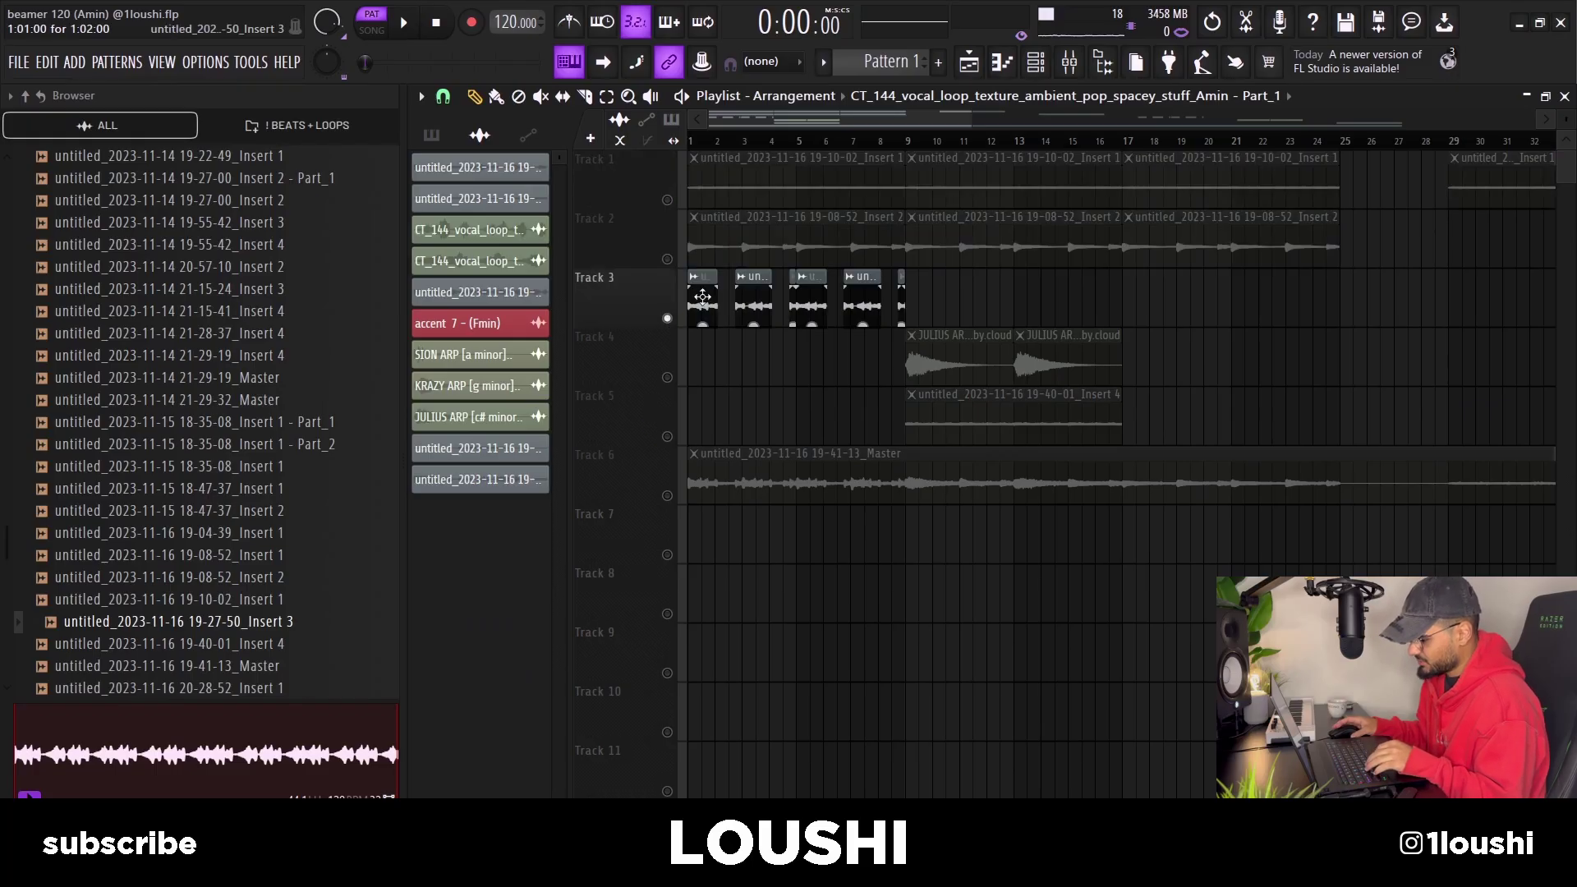
Step: Unmute Tracks 2 and 1 and play the song from bar 1
scroll(697, 350, "up", 1)
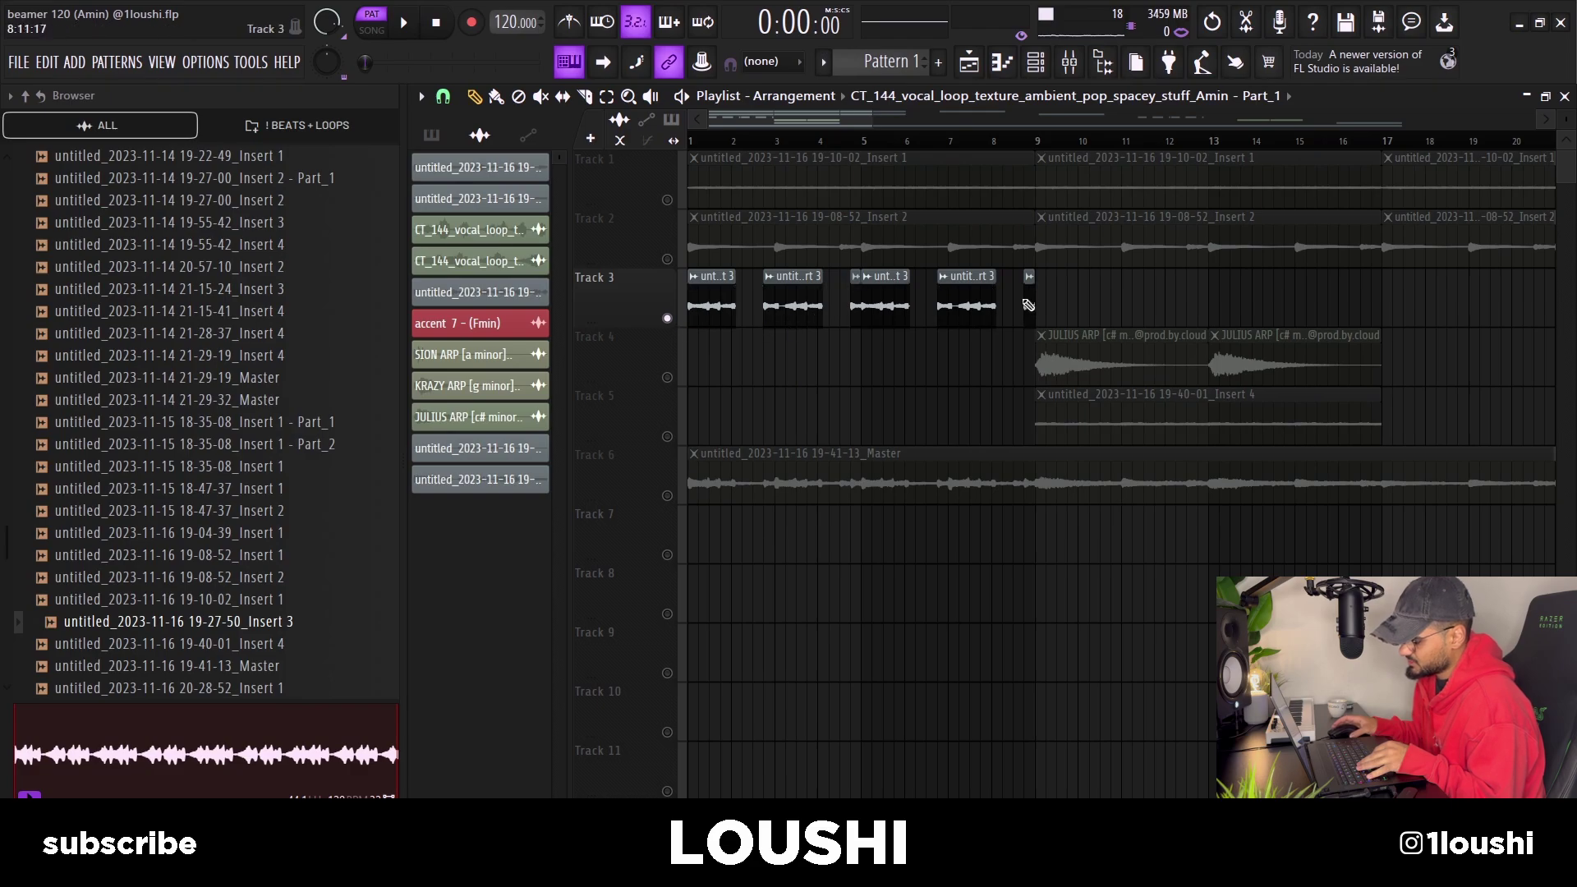
left_click(667, 259)
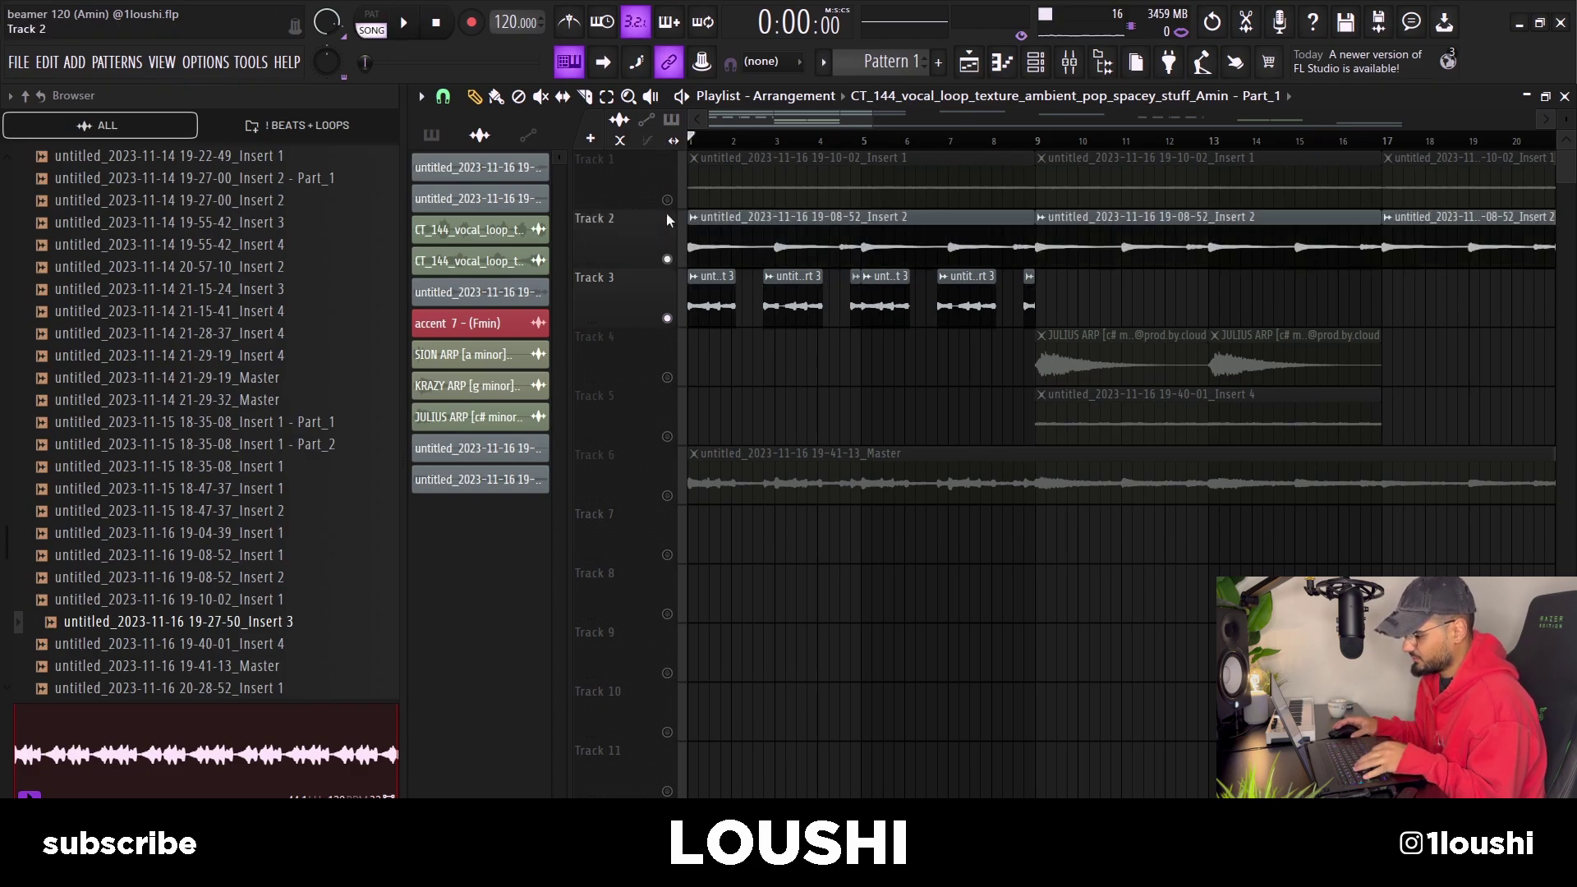
left_click(667, 200)
key("space")
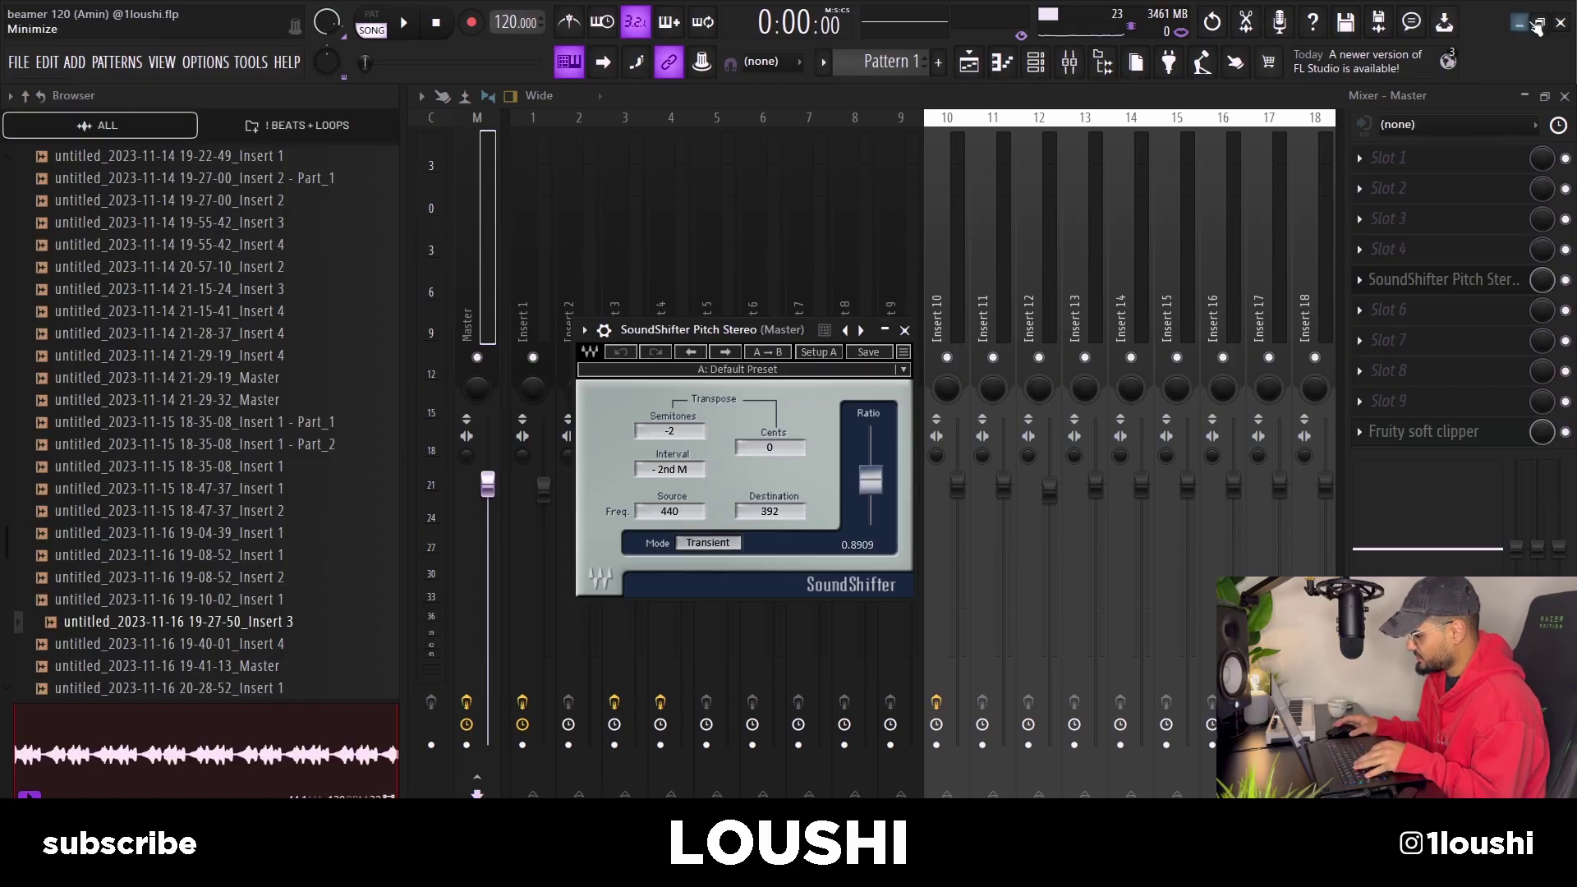
Step: Close the Mixer and bring the Playlist - Arrangement window to the front
left_click(1565, 96)
left_click(729, 220)
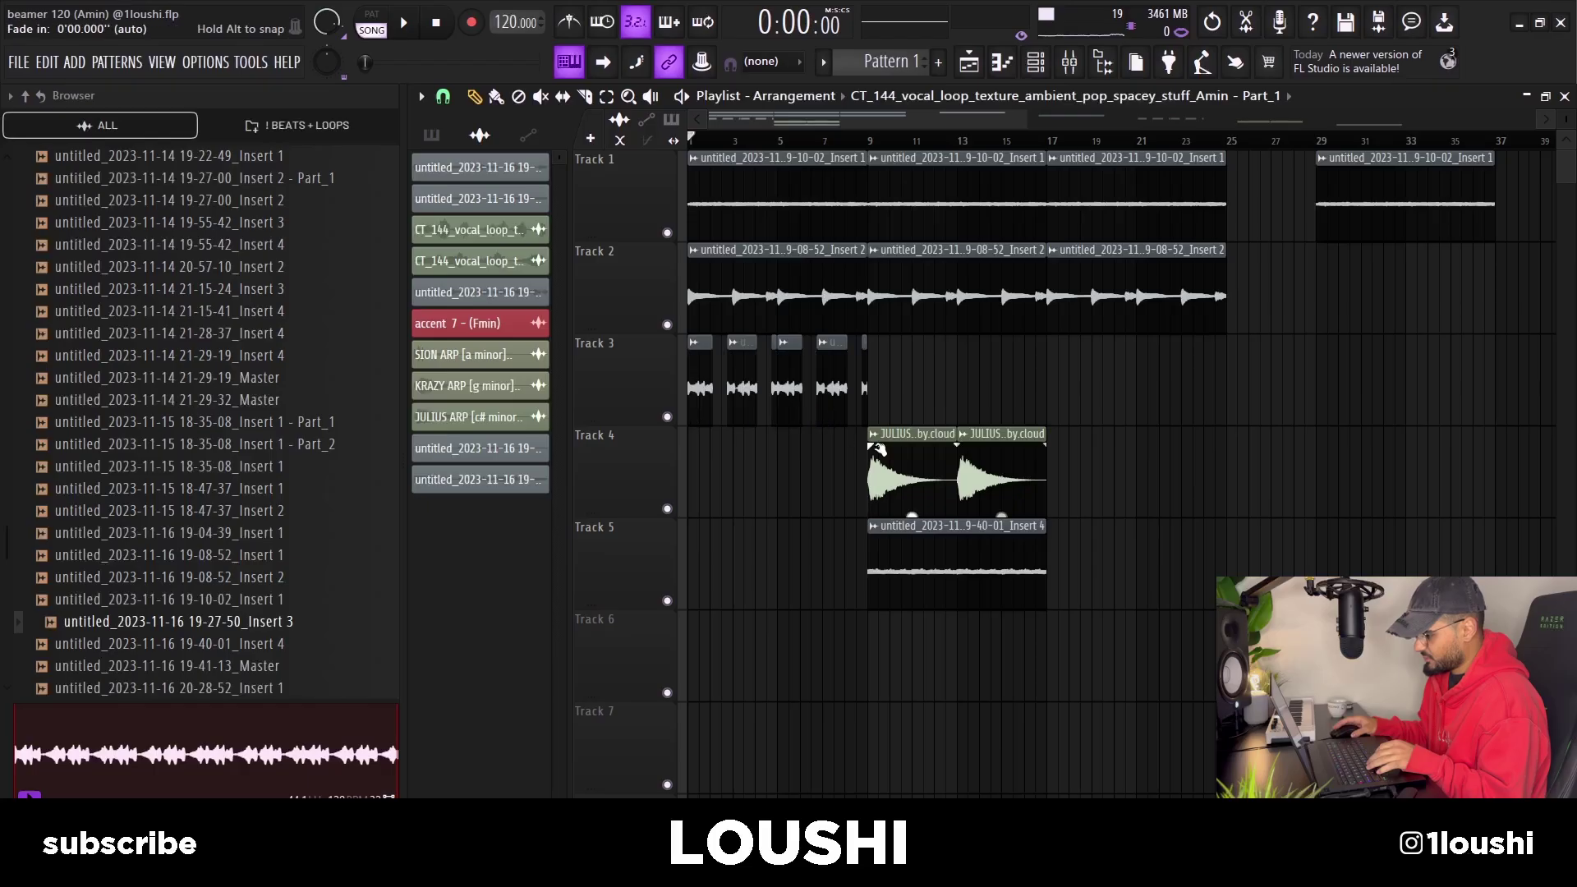
Step: Select the clips spanning bars 9–17, clear the selection, and open the JULIUS ARP clip's settings
left_click_drag(885, 181, 1014, 632)
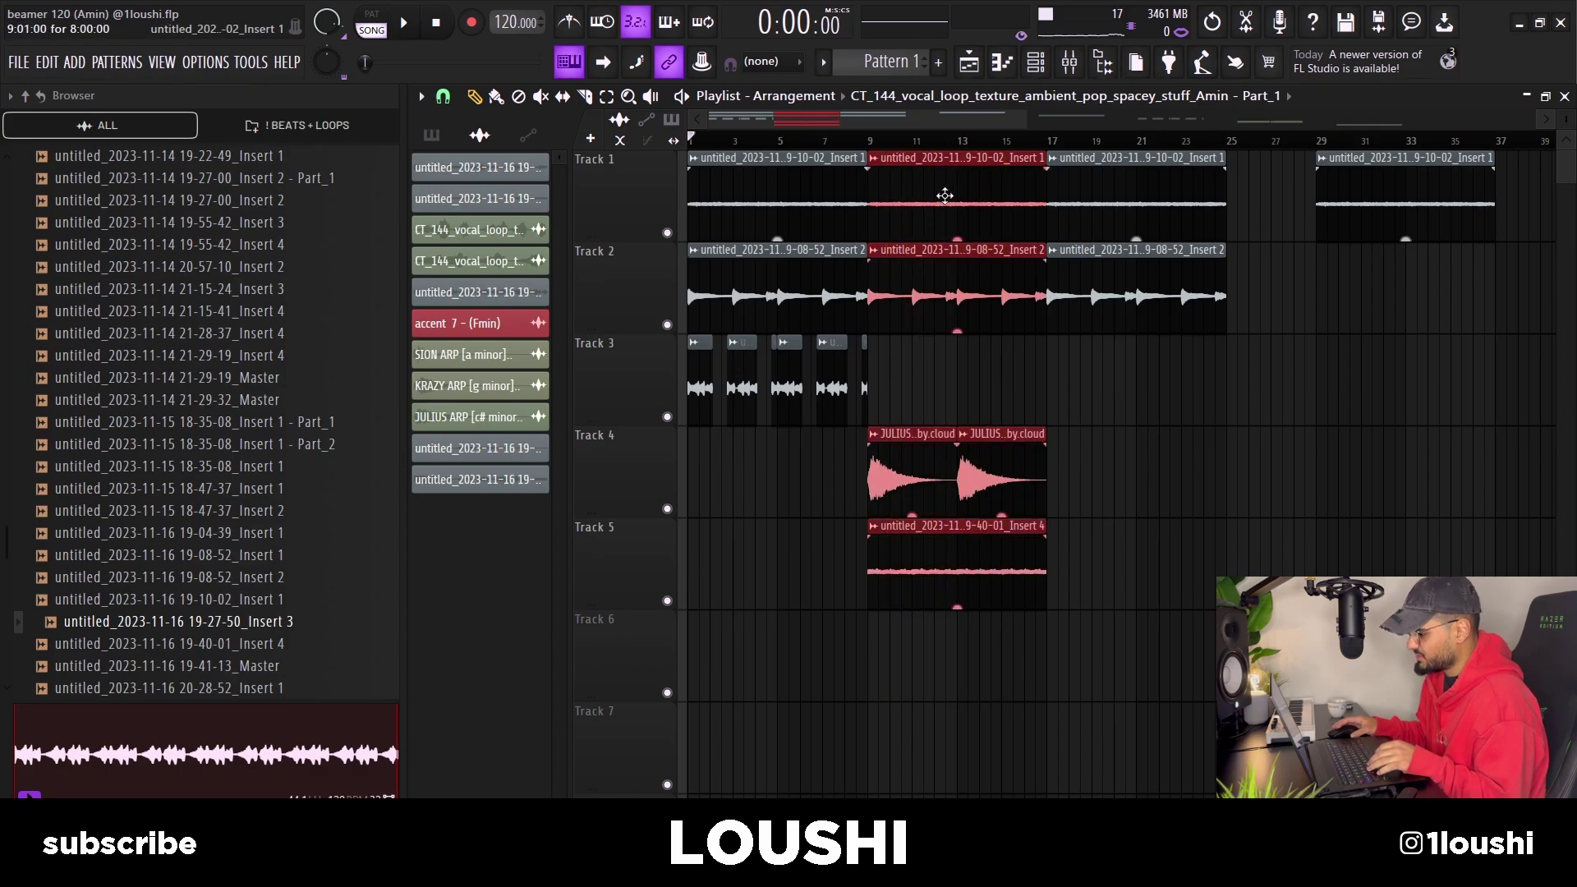
left_click(942, 244)
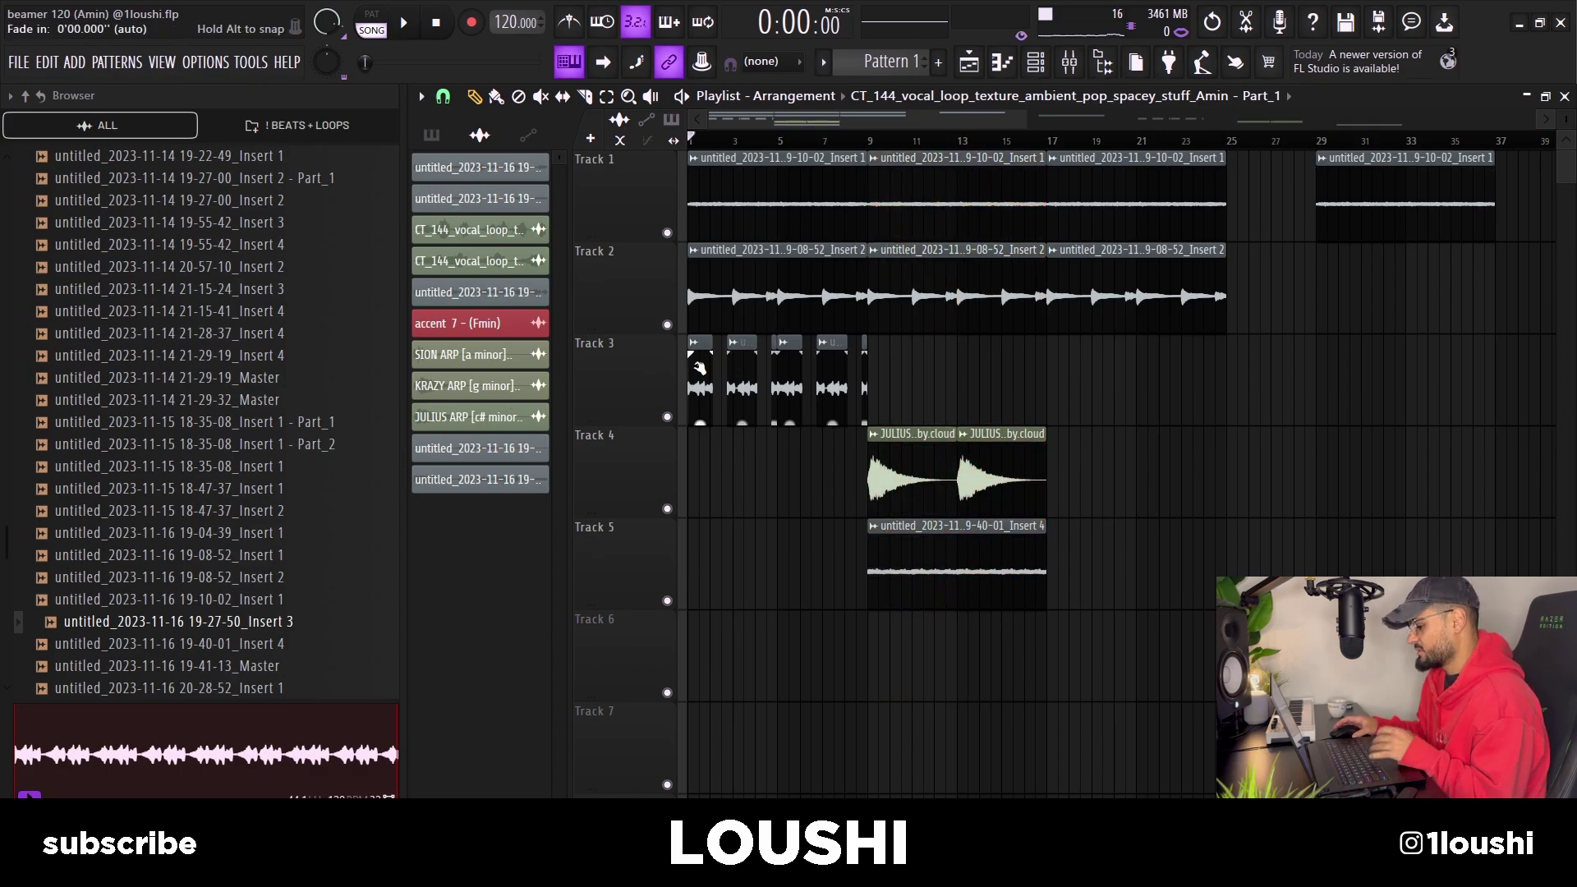
double_click(723, 369)
scroll(218, 493, "up", 1)
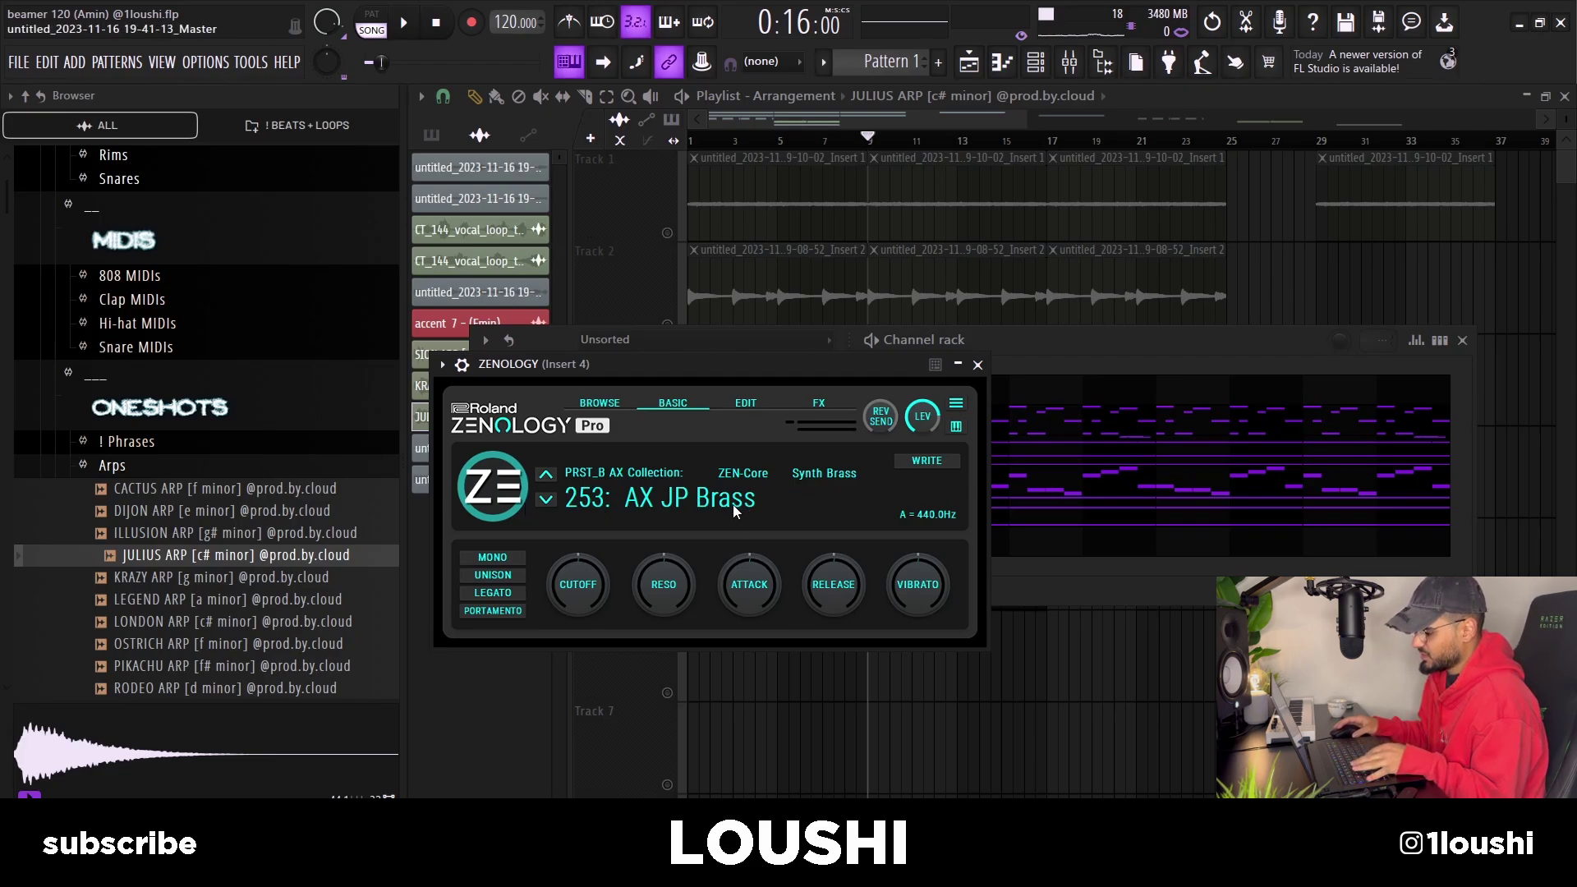
Step: Check the brass synth's held chord notes, then return to the playlist and unmute Tracks 3, 2 and 1
key("F7")
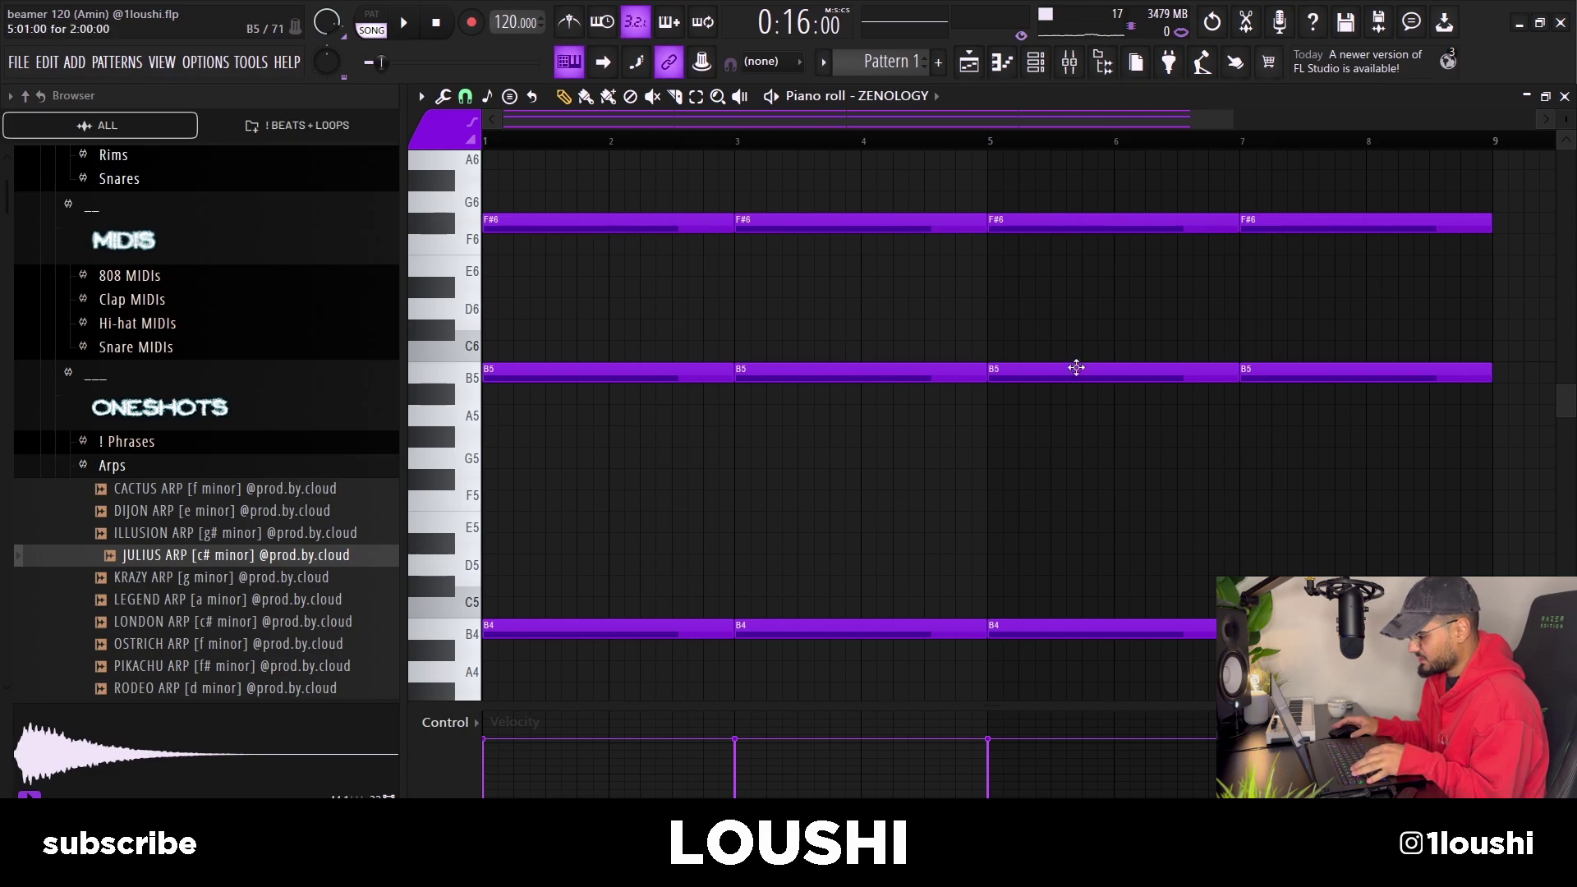
key("F5")
left_click_drag(675, 418, 675, 235)
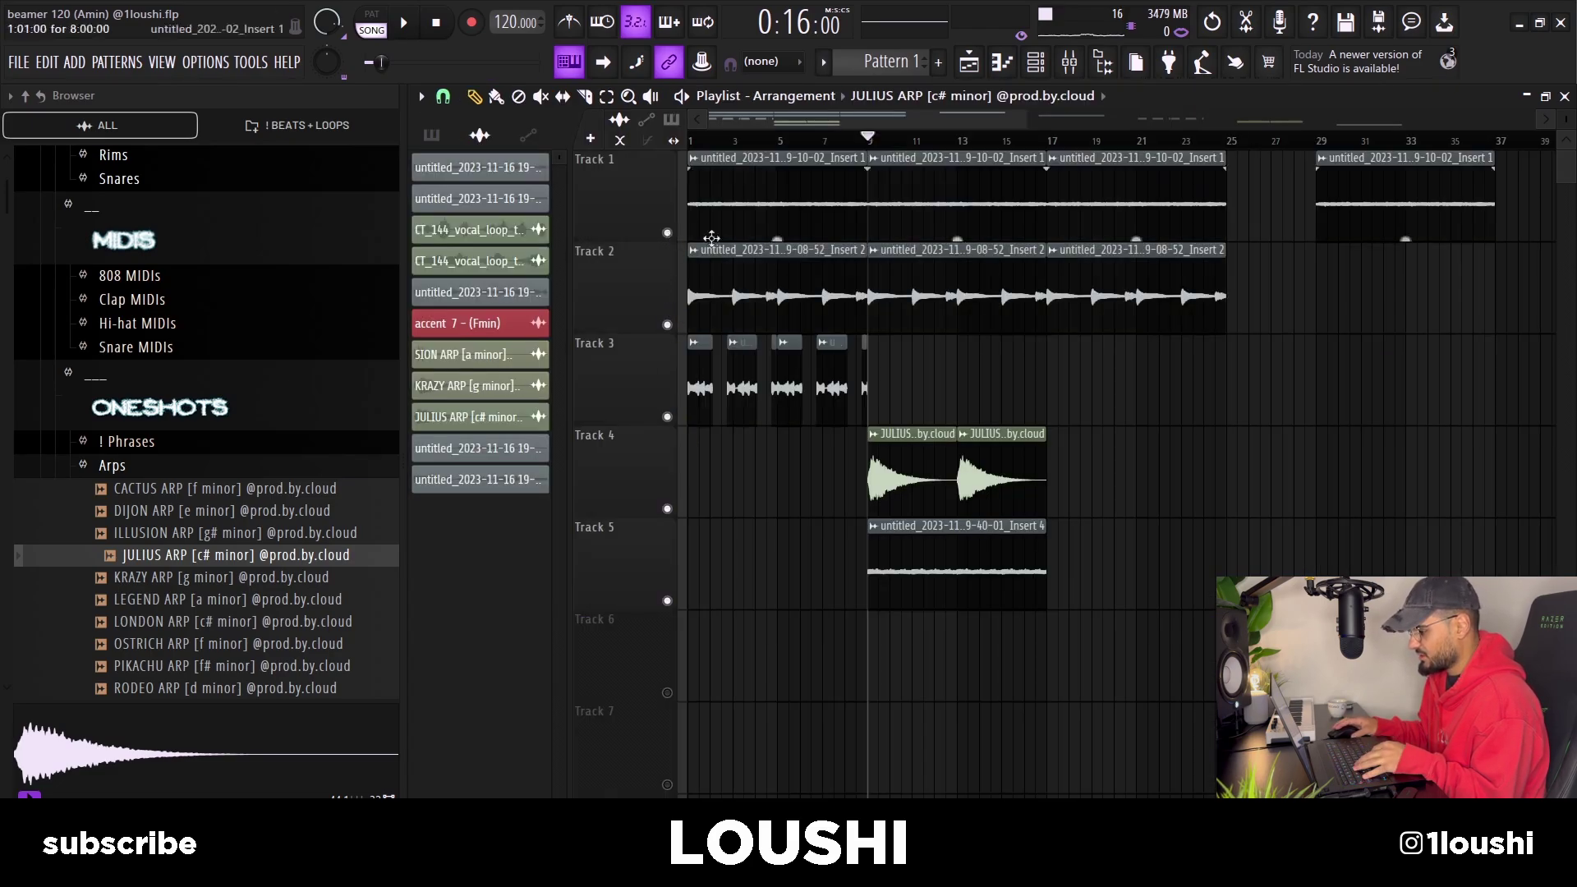
Step: Play the arrangement from bar 9, then check the Master's SoundShifter pitch plugin and close it
key("space")
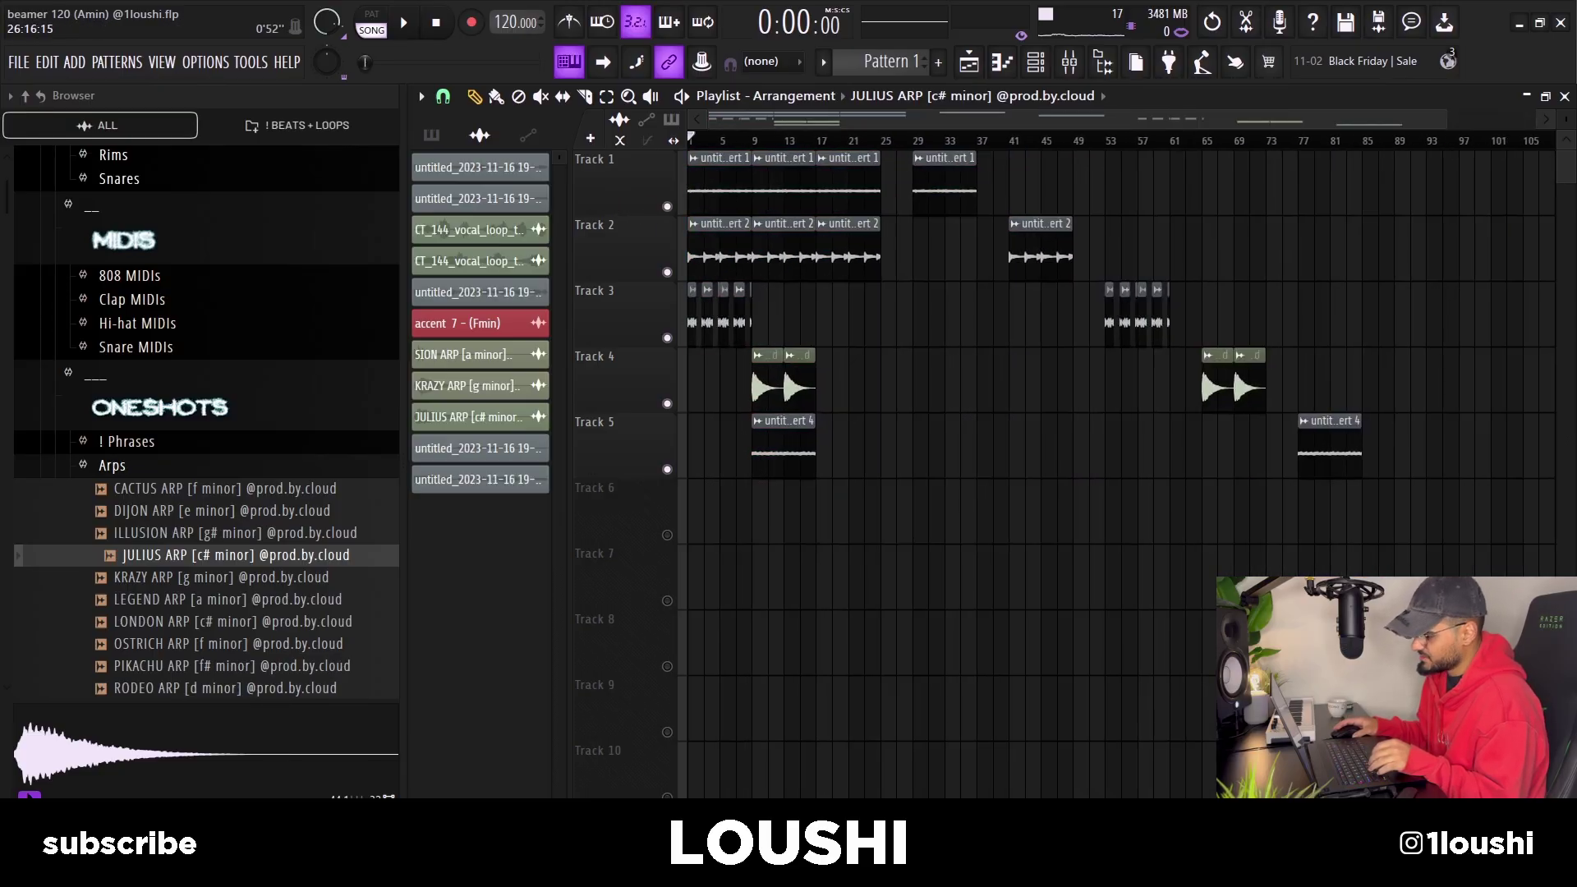
key("F9")
key("Escape")
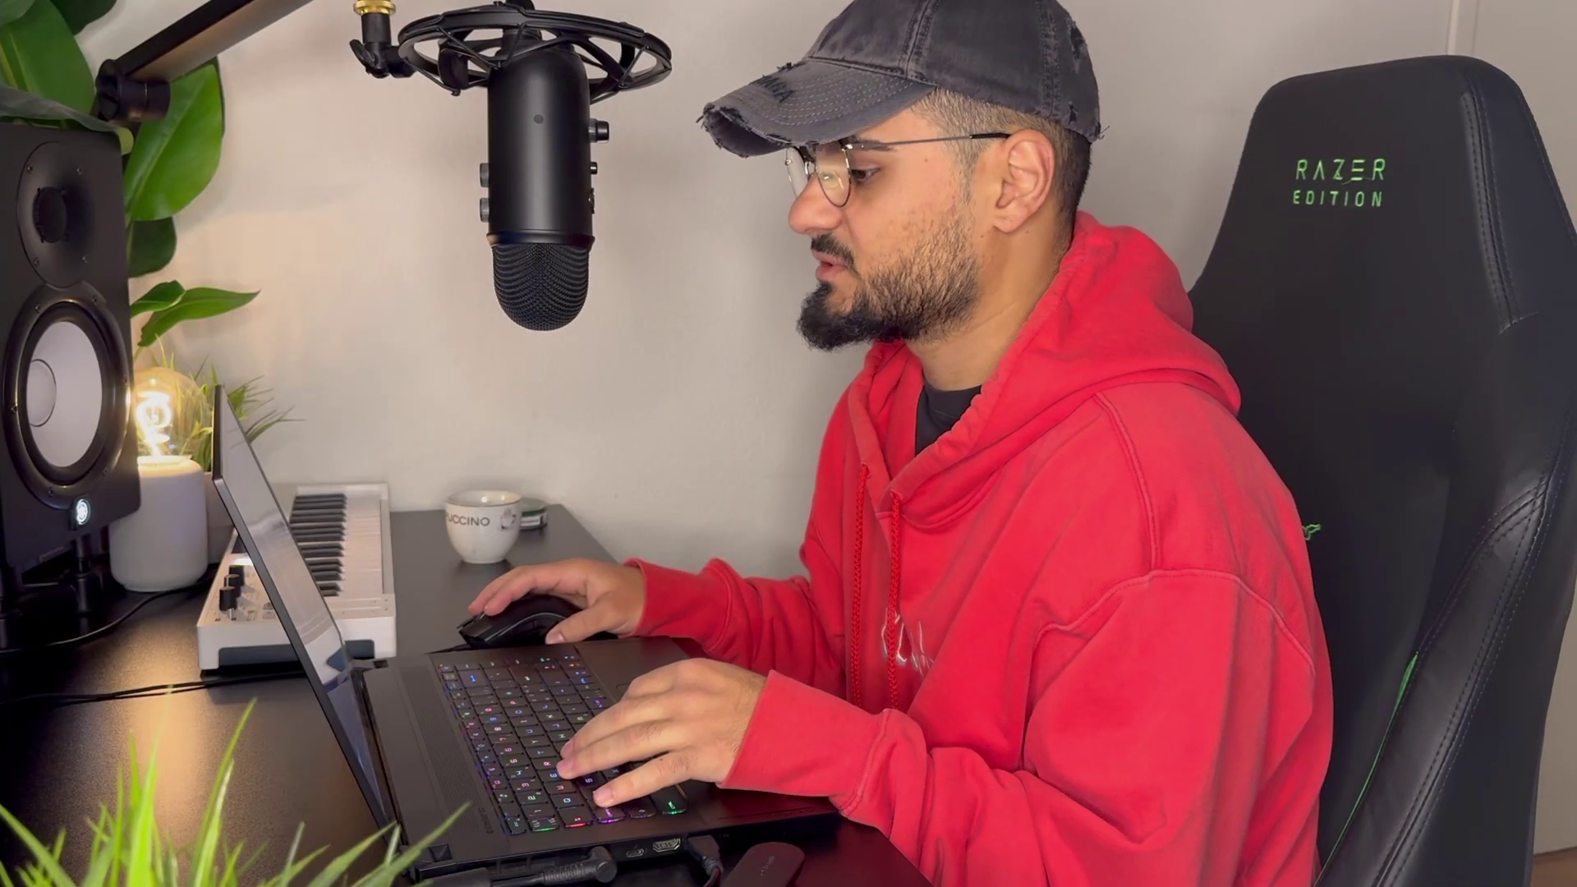